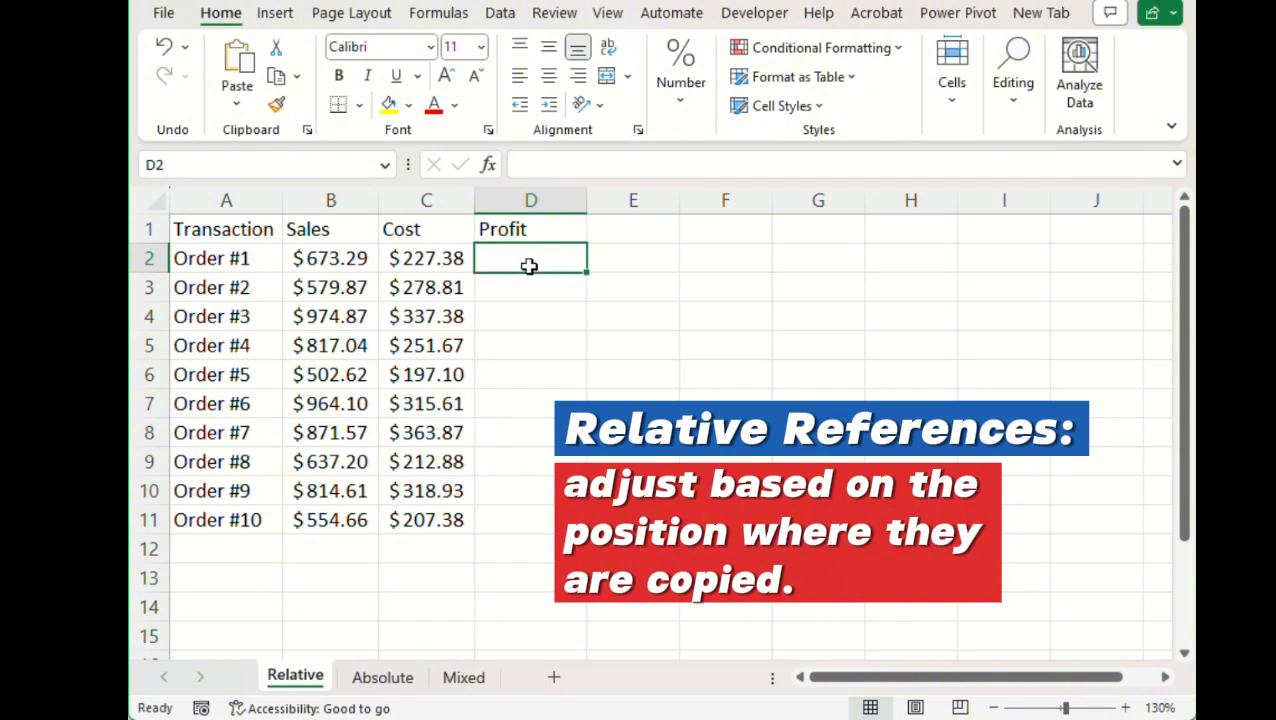
Step: Calculate the first order's profit in D2 with the formula =B2-C2 and fill it down to row 11
text(=)
key(Left)
key(Left)
text(-)
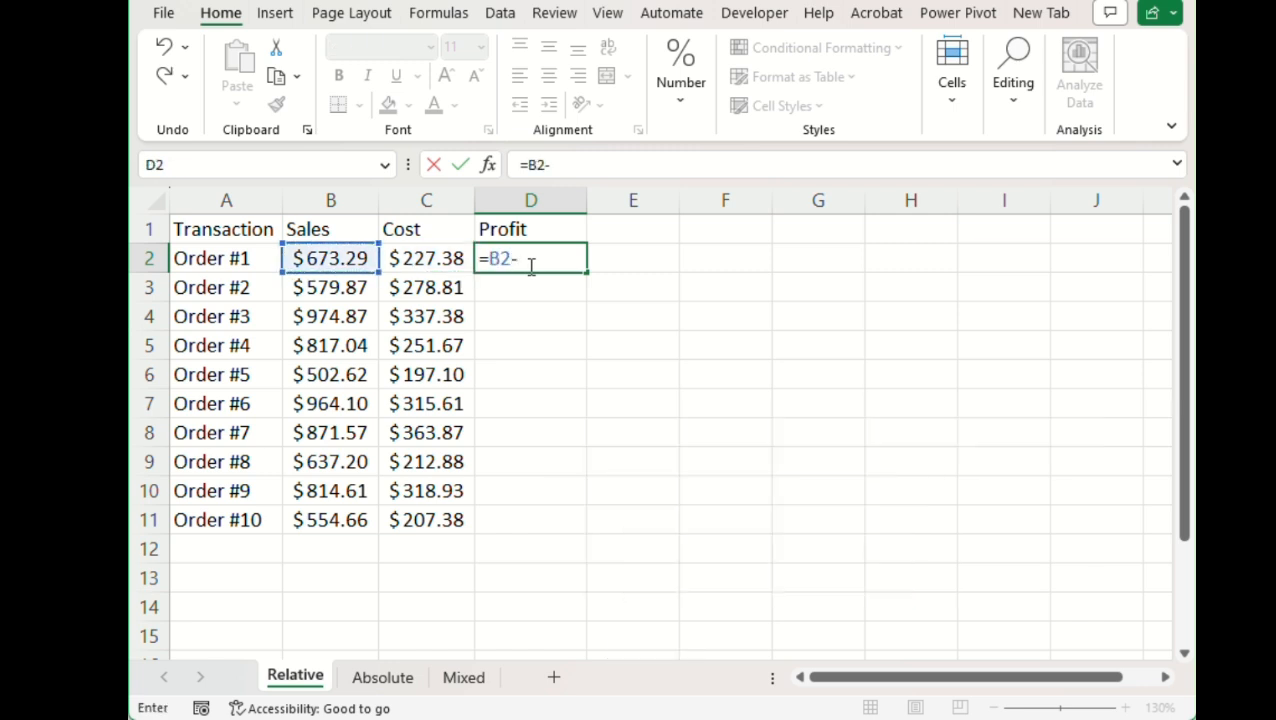
key(Left)
key(Return)
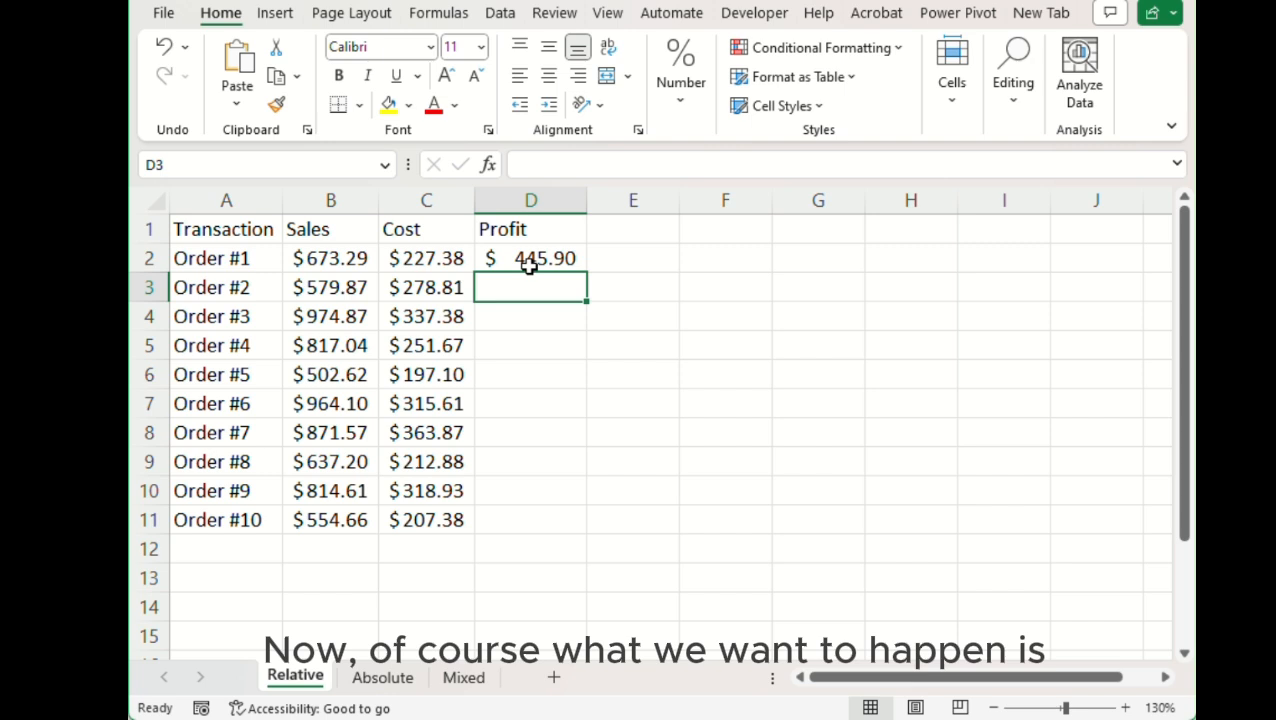
click(547, 259)
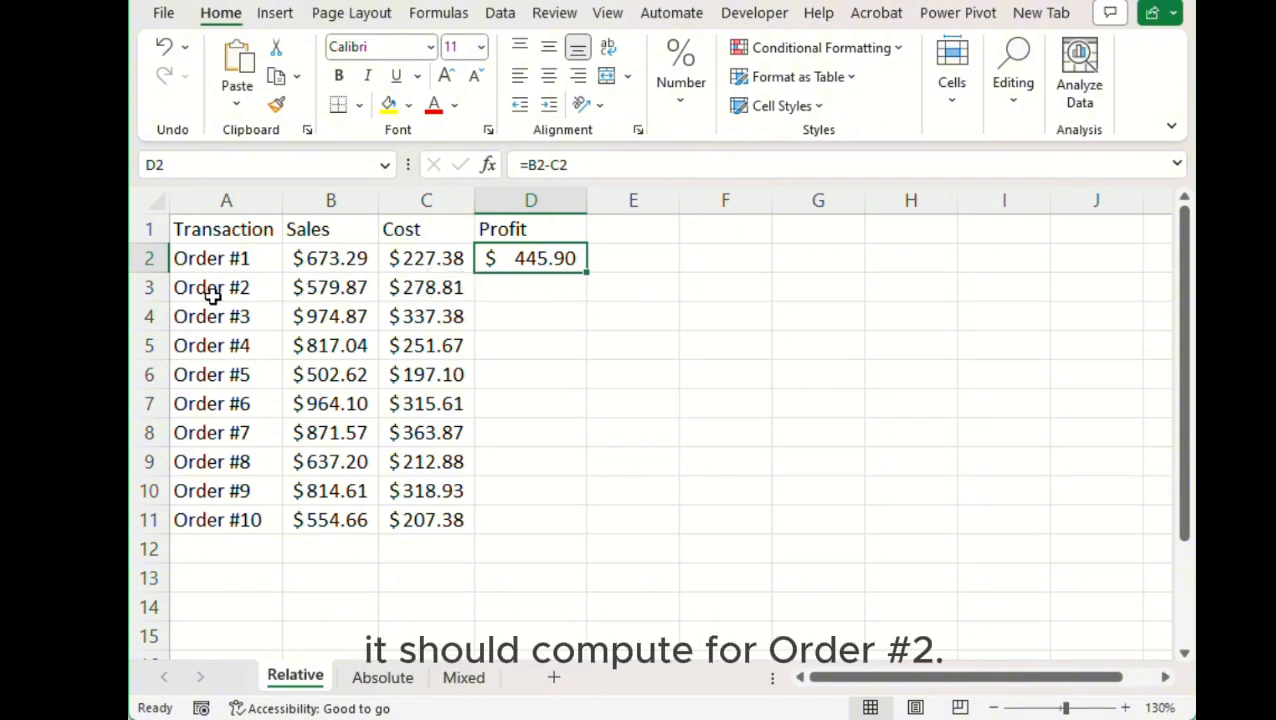
double_click(589, 276)
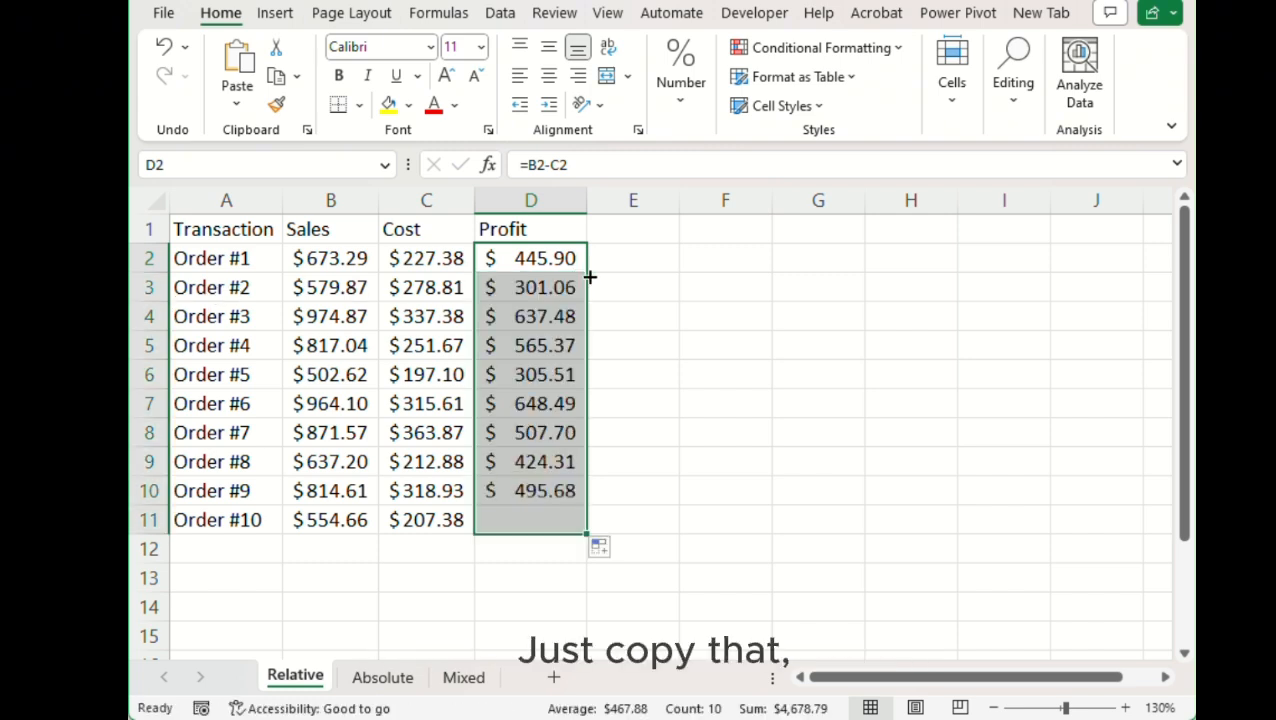
Step: Compare the formulas in Profit cells D2 and D3 to see how their cell references differ
click(535, 289)
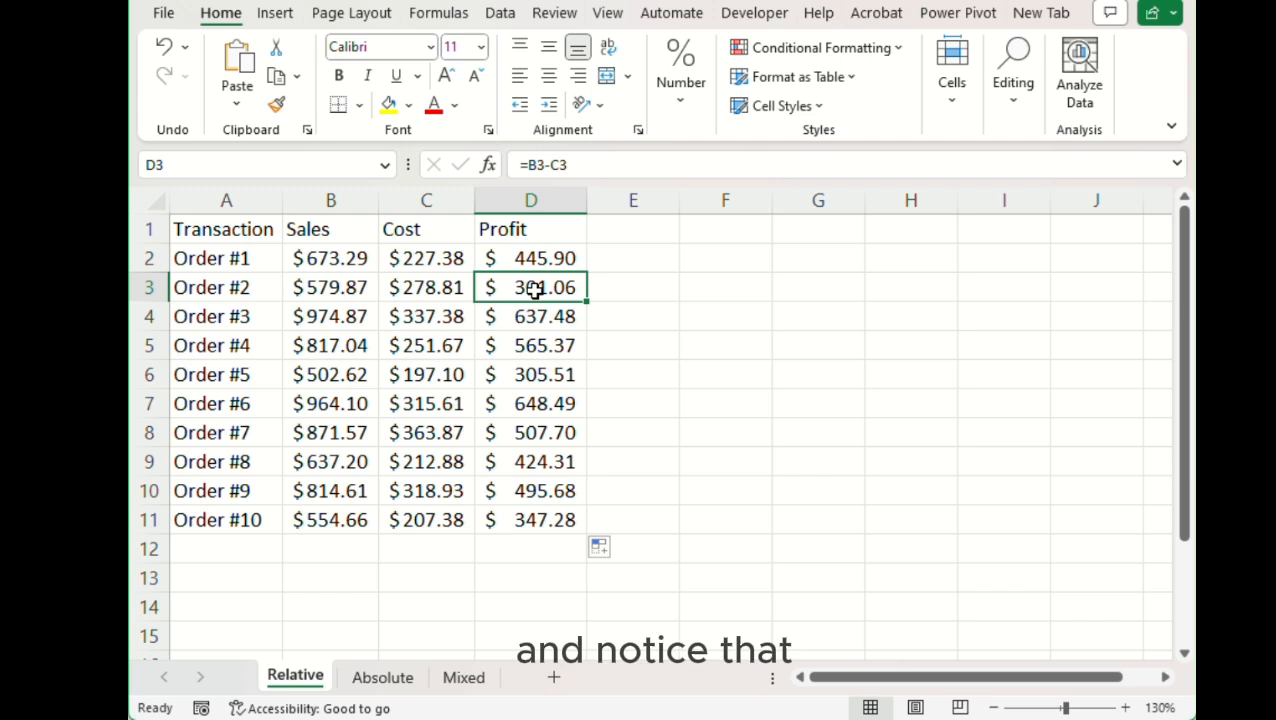
click(547, 254)
click(547, 283)
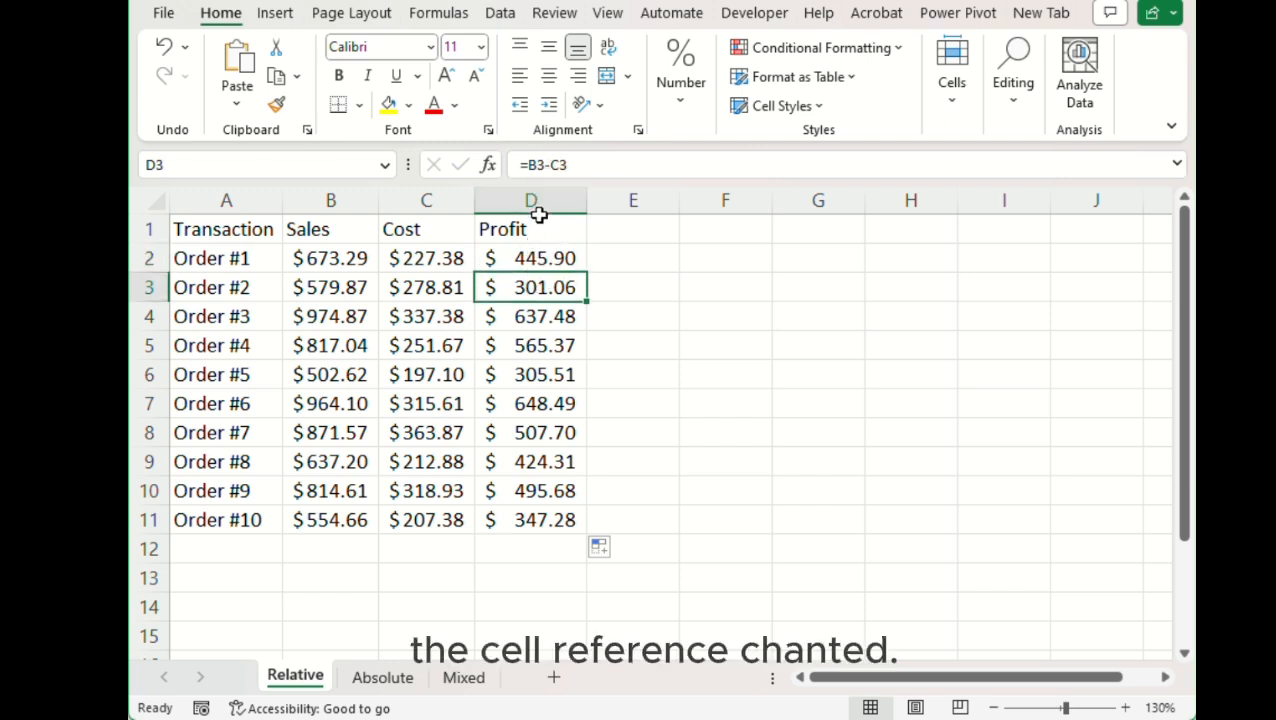
click(533, 258)
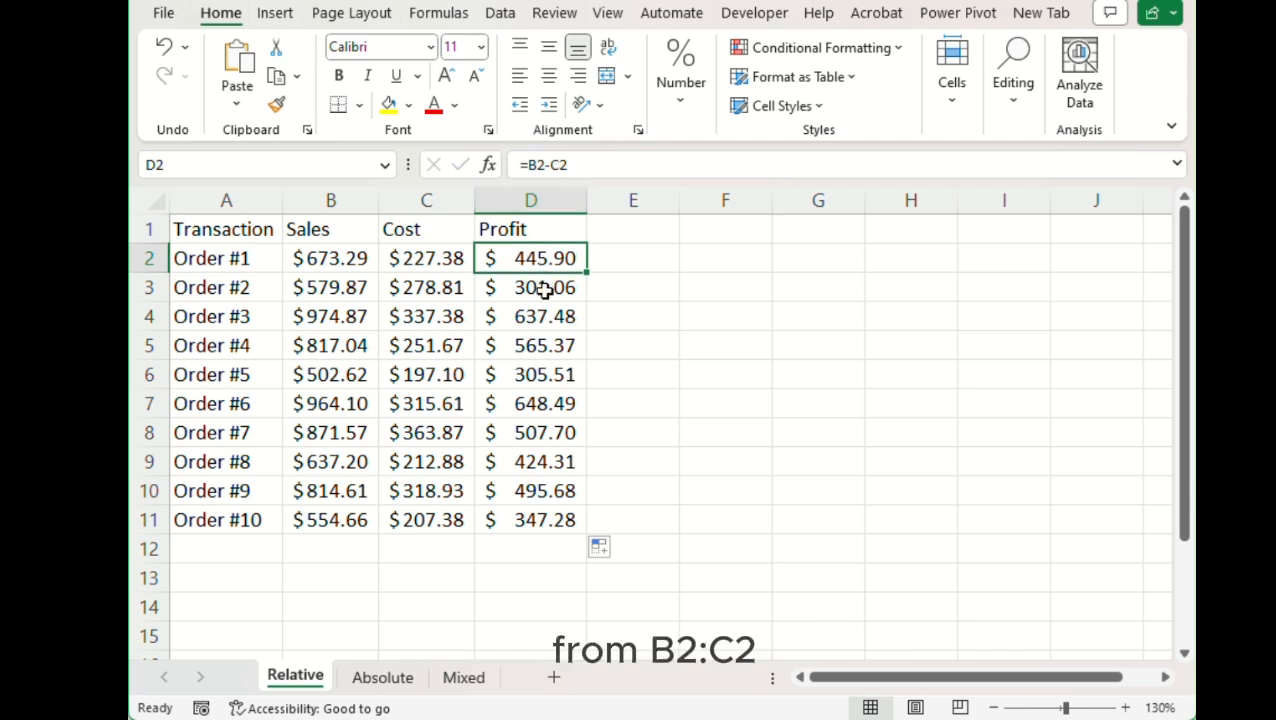
click(542, 287)
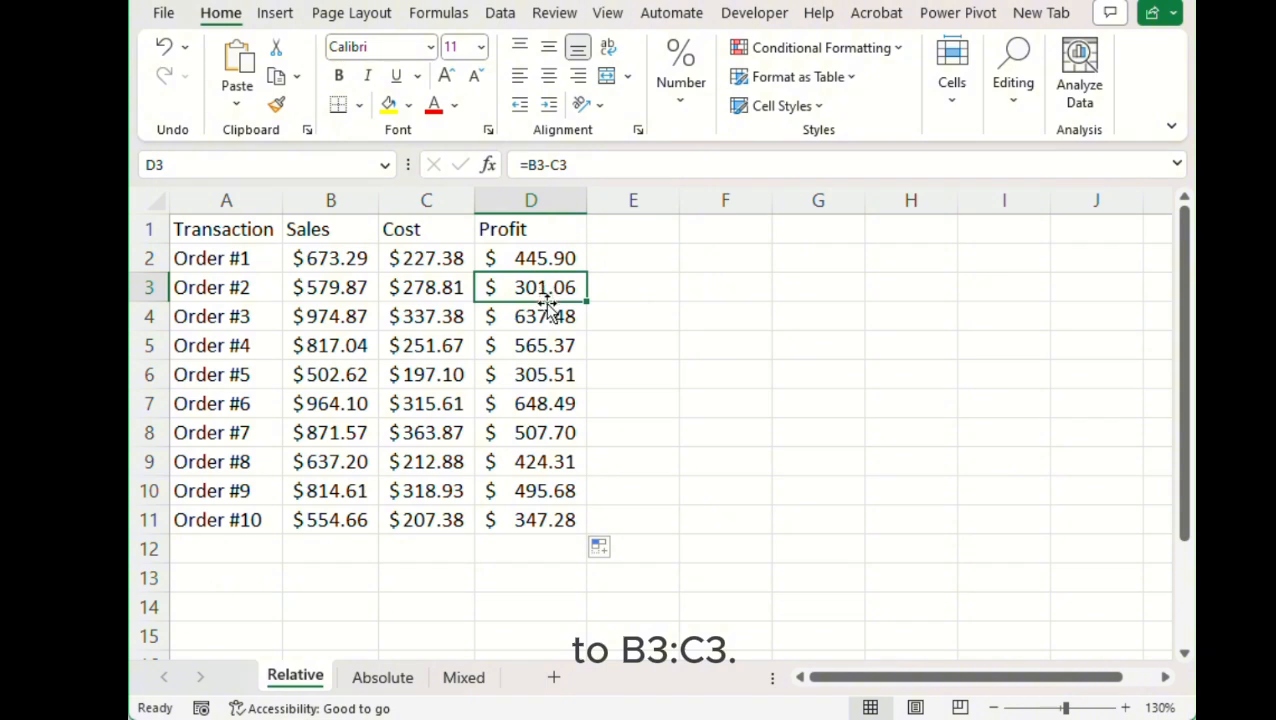
Step: Copy the Profit formula from D2 into E2, fit column E to its contents, and compare the two formulas
click(563, 258)
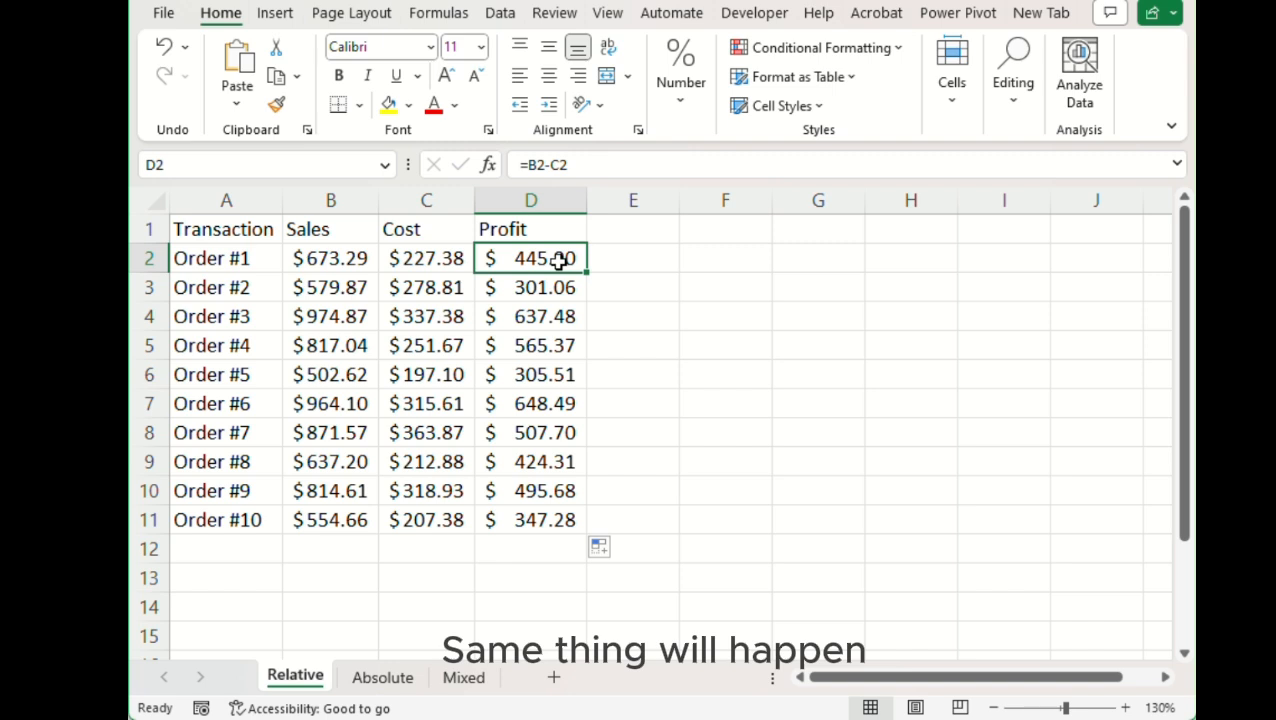
key(ctrl+x)
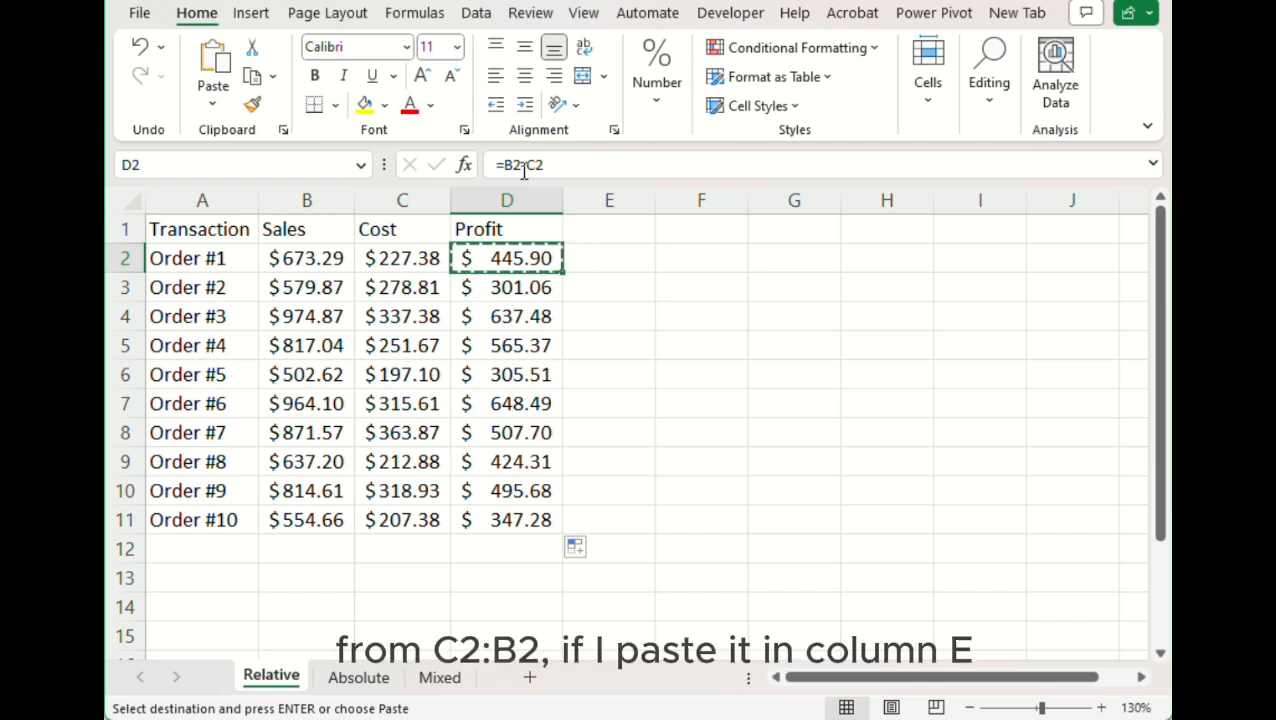
click(594, 262)
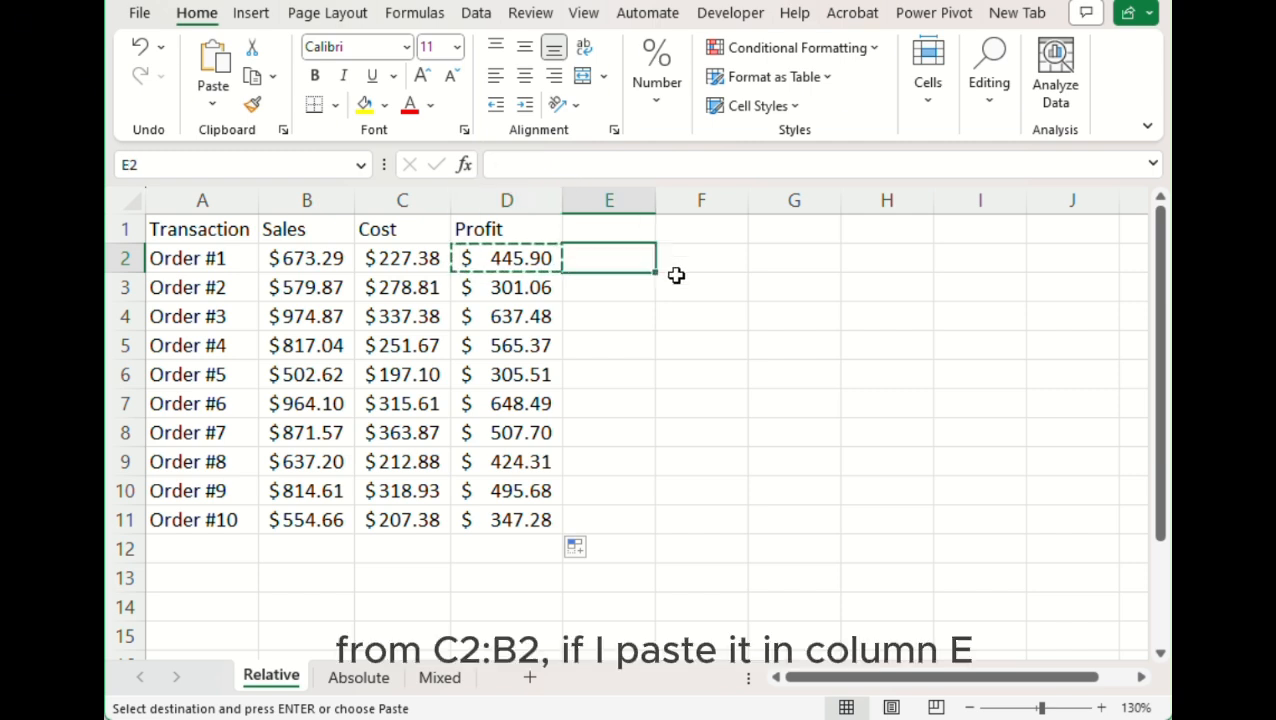
key(ctrl+v)
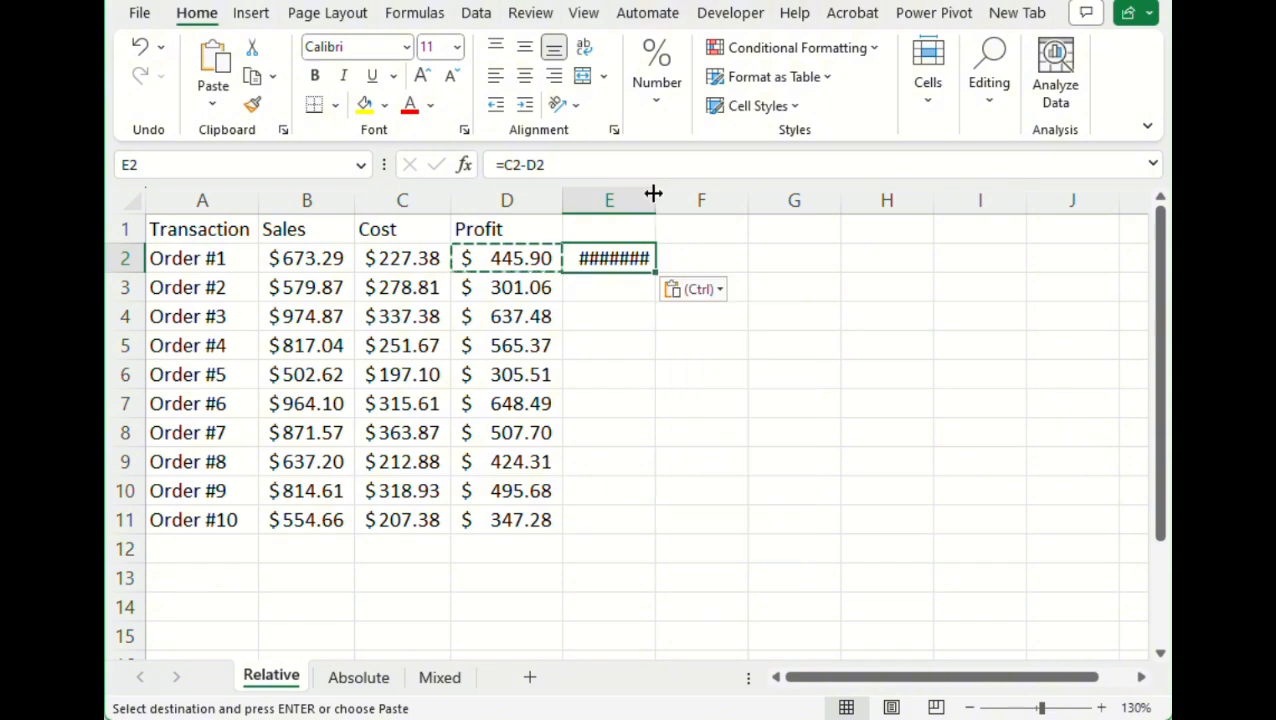
double_click(655, 200)
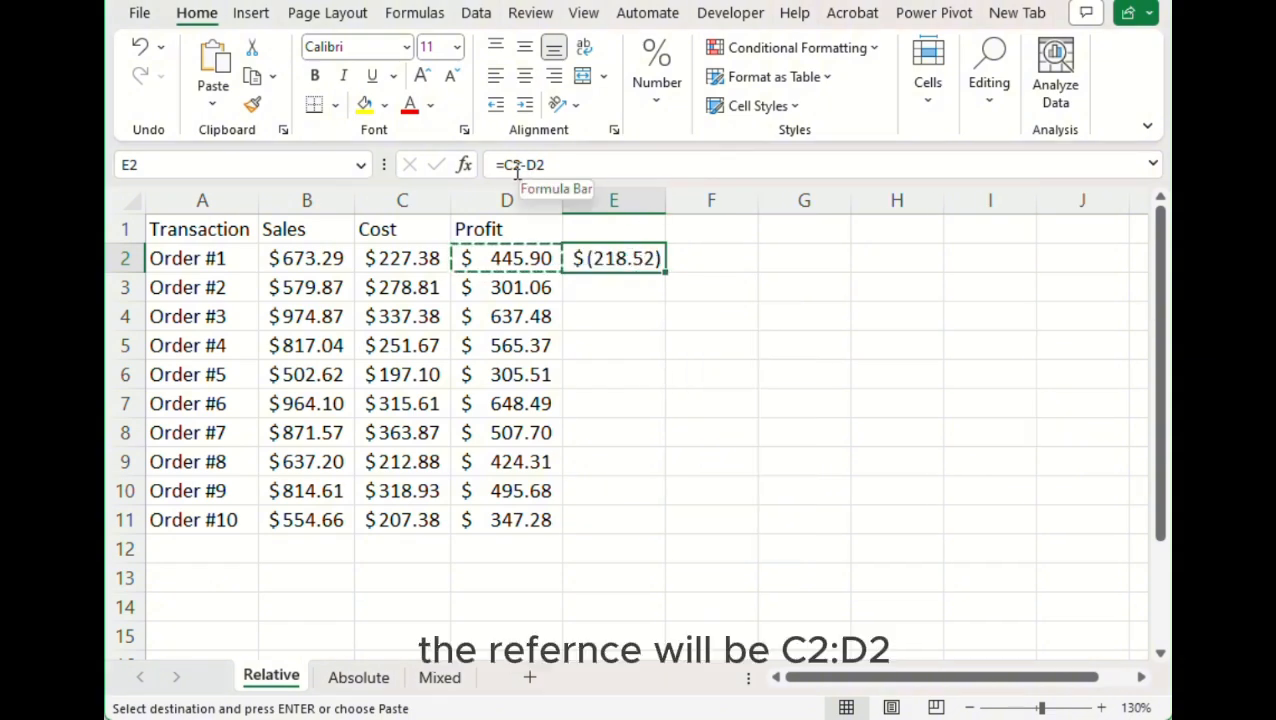
click(520, 258)
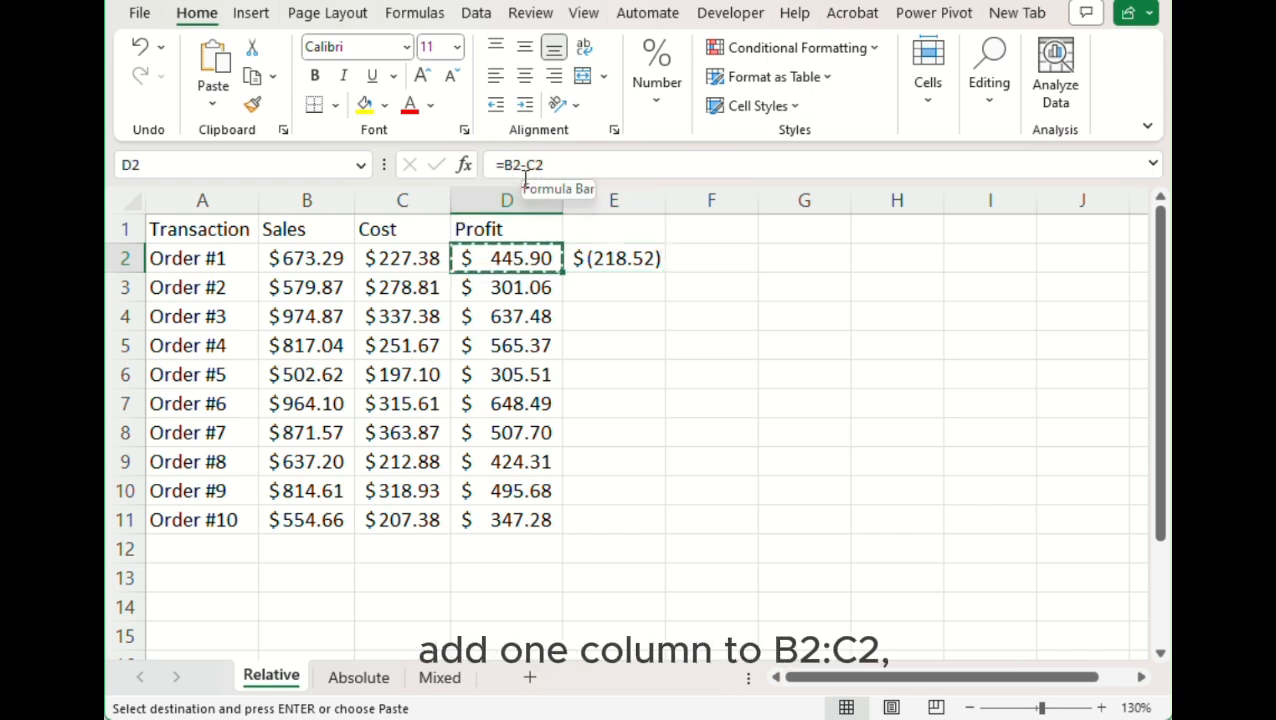
click(600, 254)
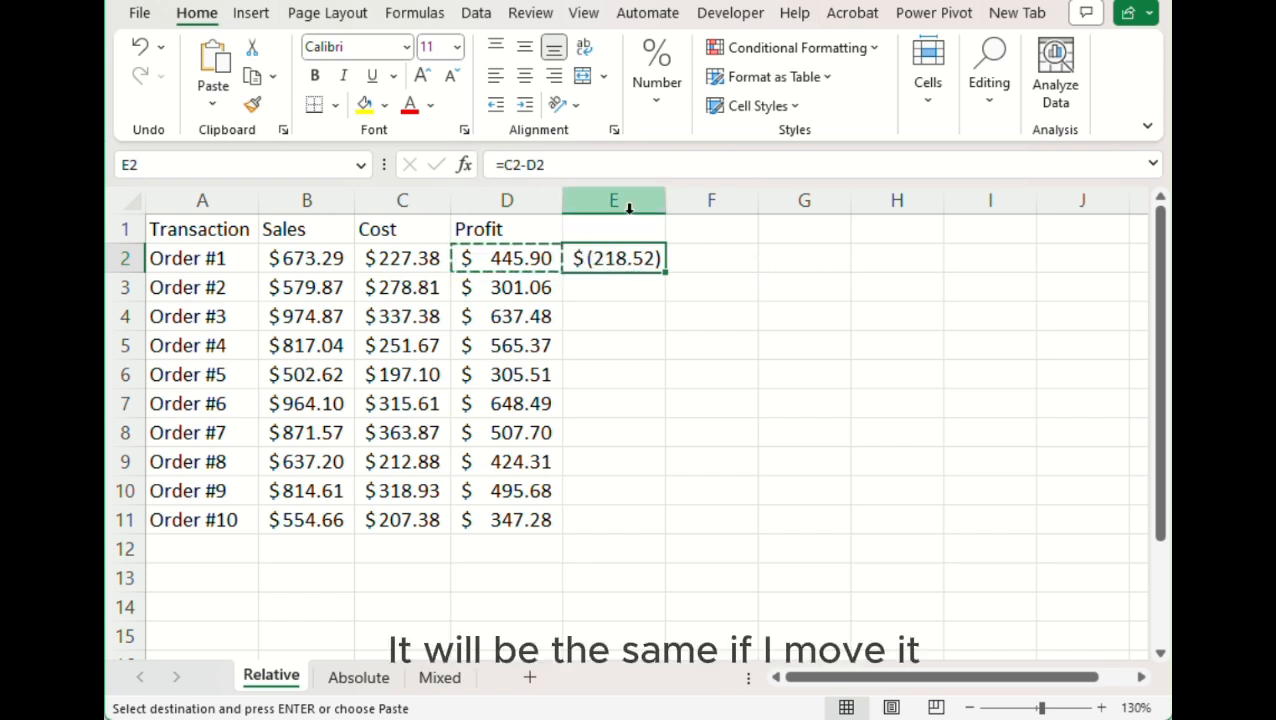
Step: Paste the copied Profit formula into G2 and compare its references with those in D2
click(815, 259)
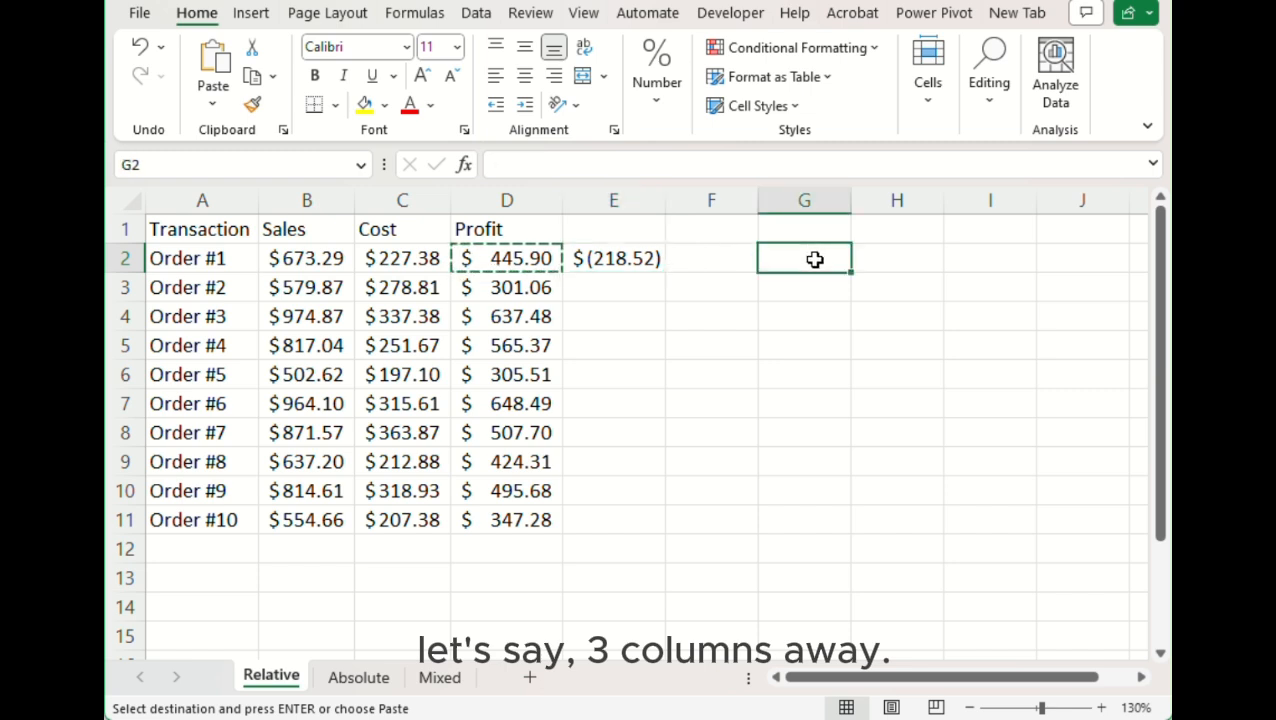
key(ctrl+v)
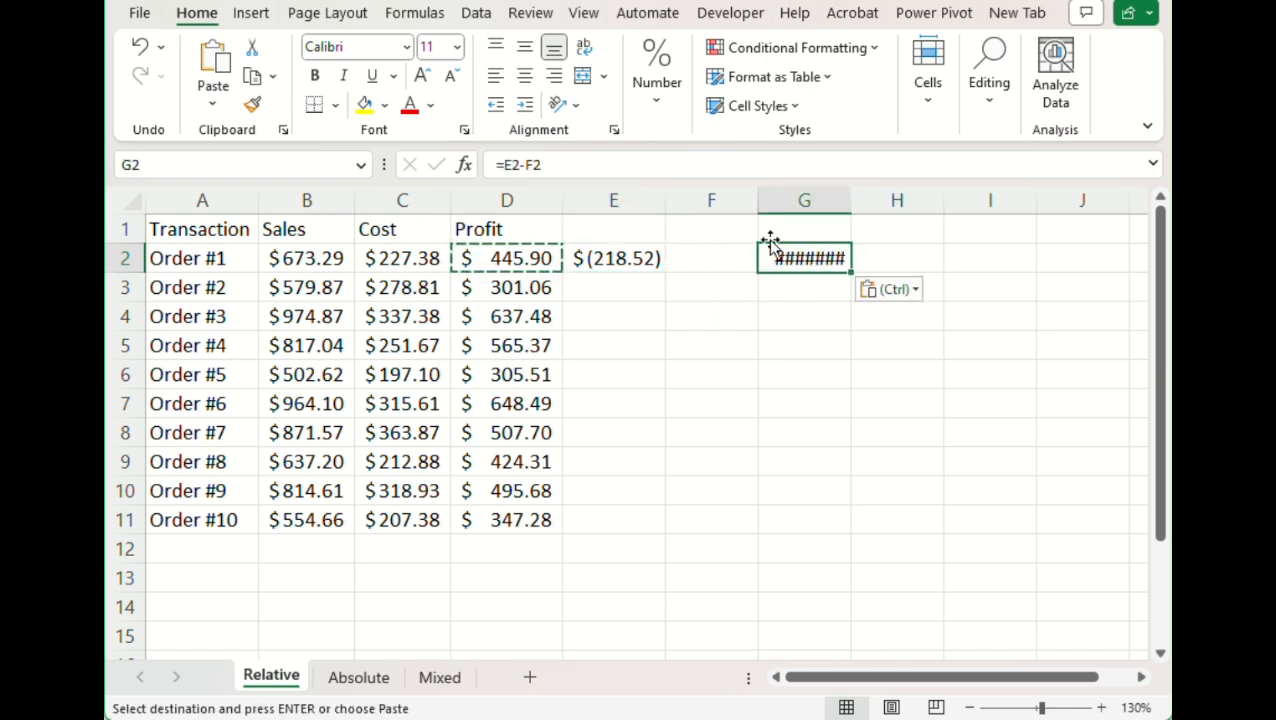
click(494, 254)
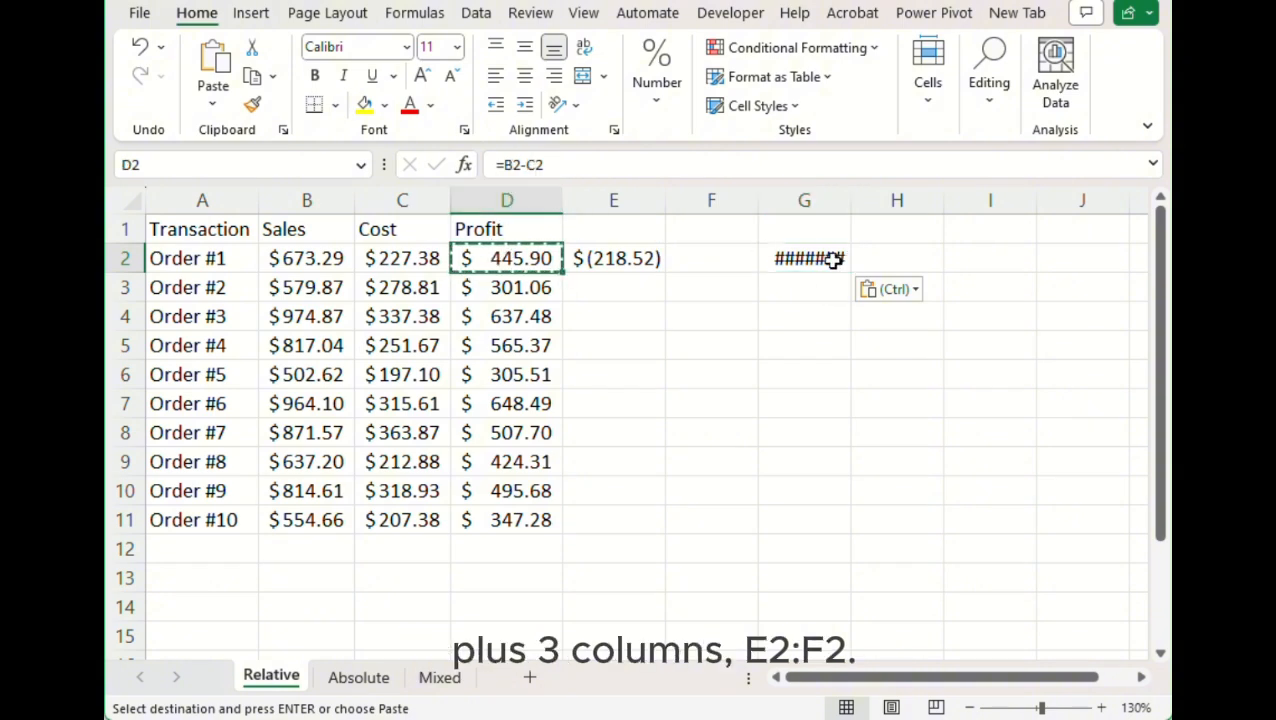
click(830, 259)
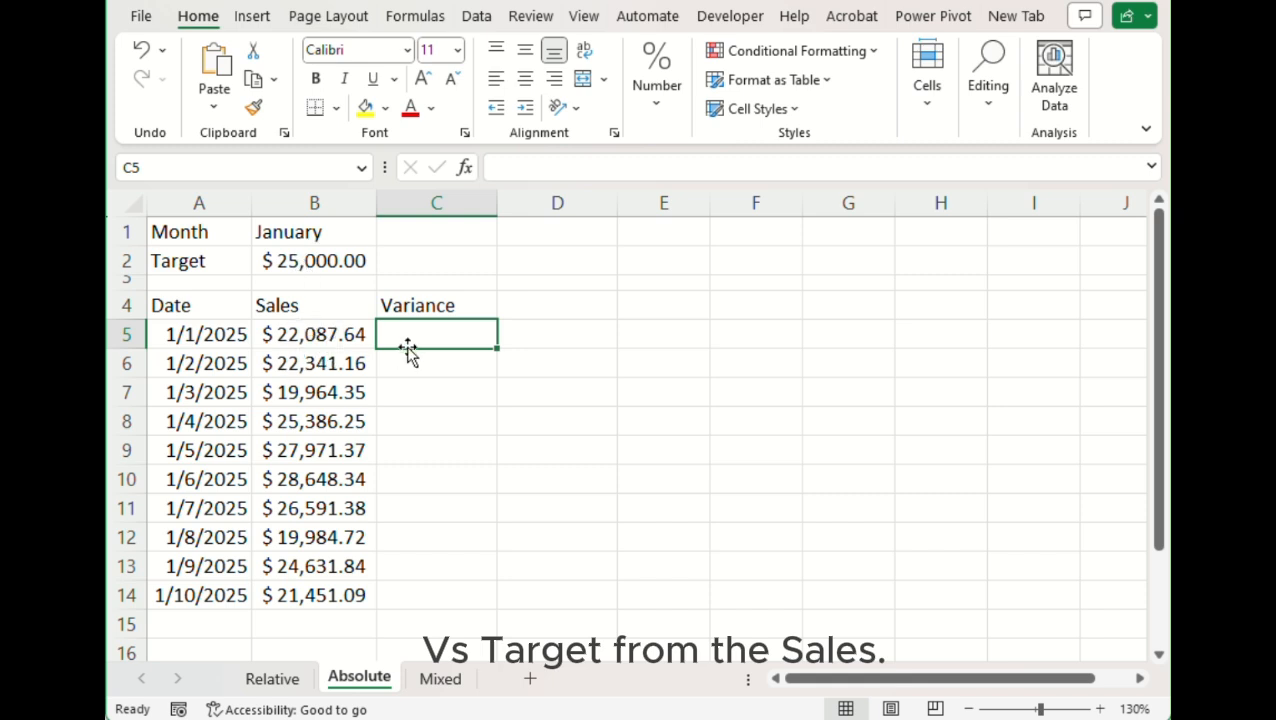
Step: Calculate the first variance in C5 of the Absolute sheet with =B5-$B$2 and fill the formula down to row 14
text(=)
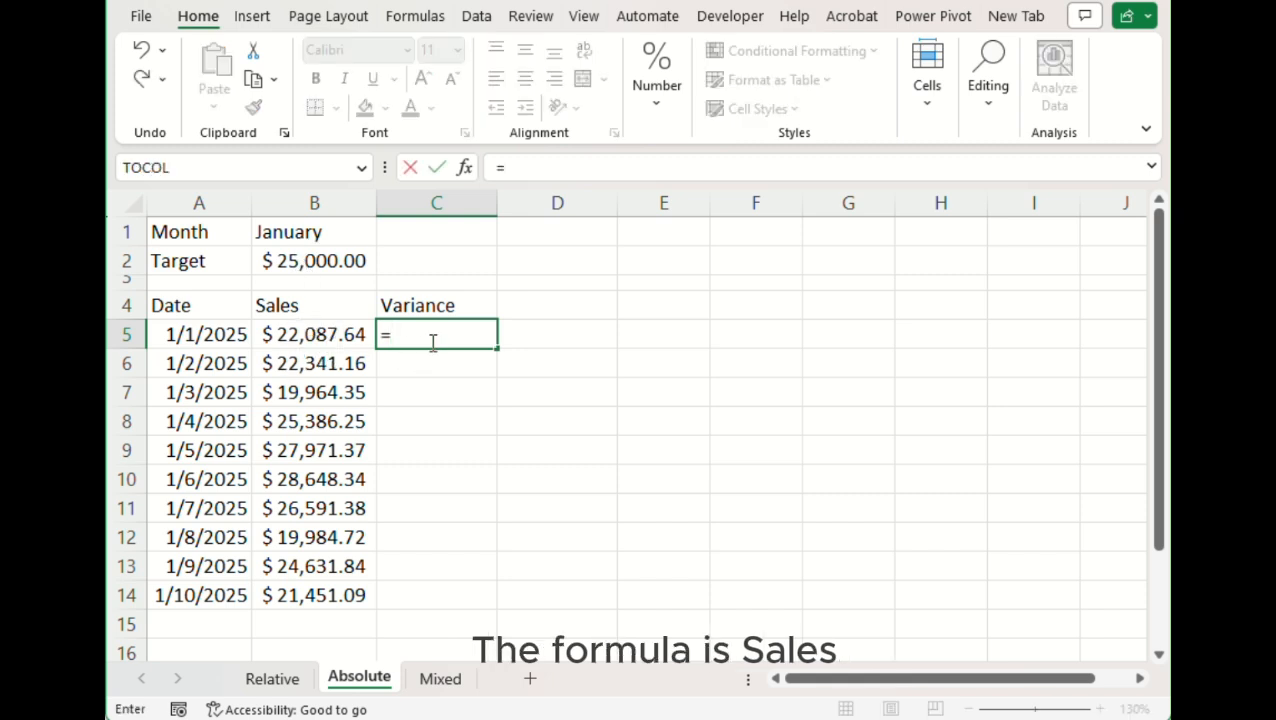
key(Left)
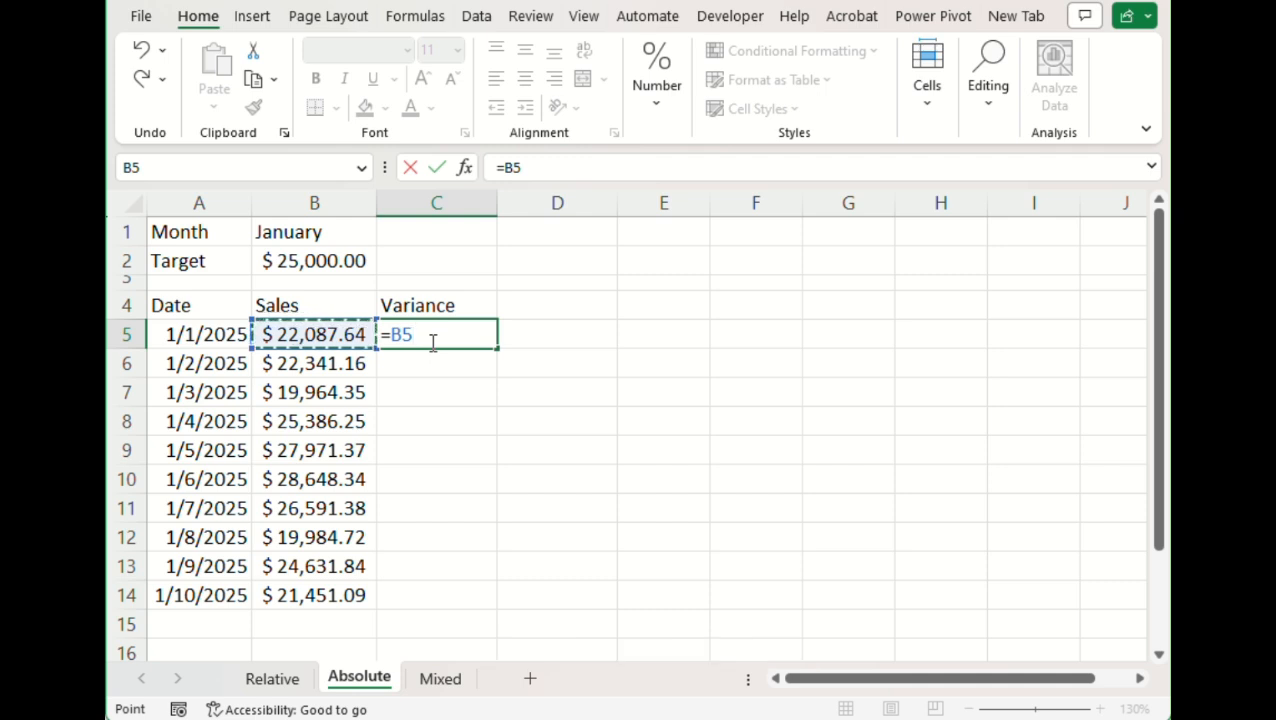
text(-)
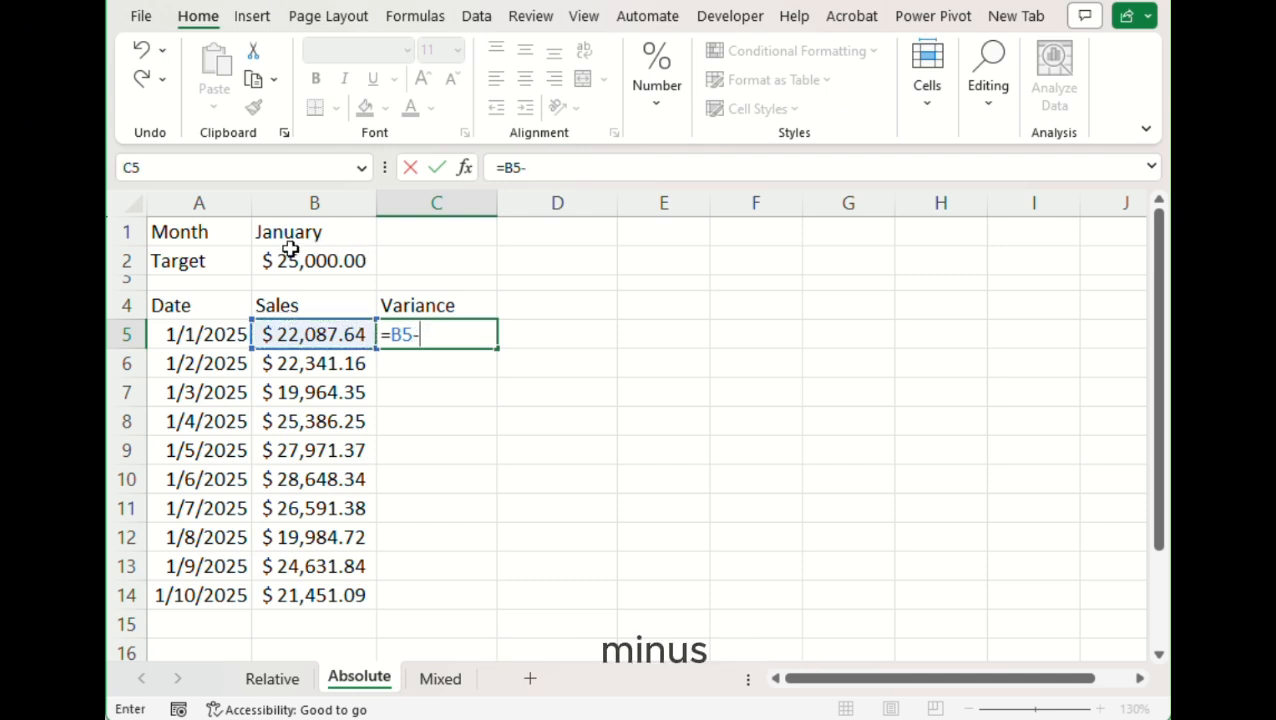
click(285, 256)
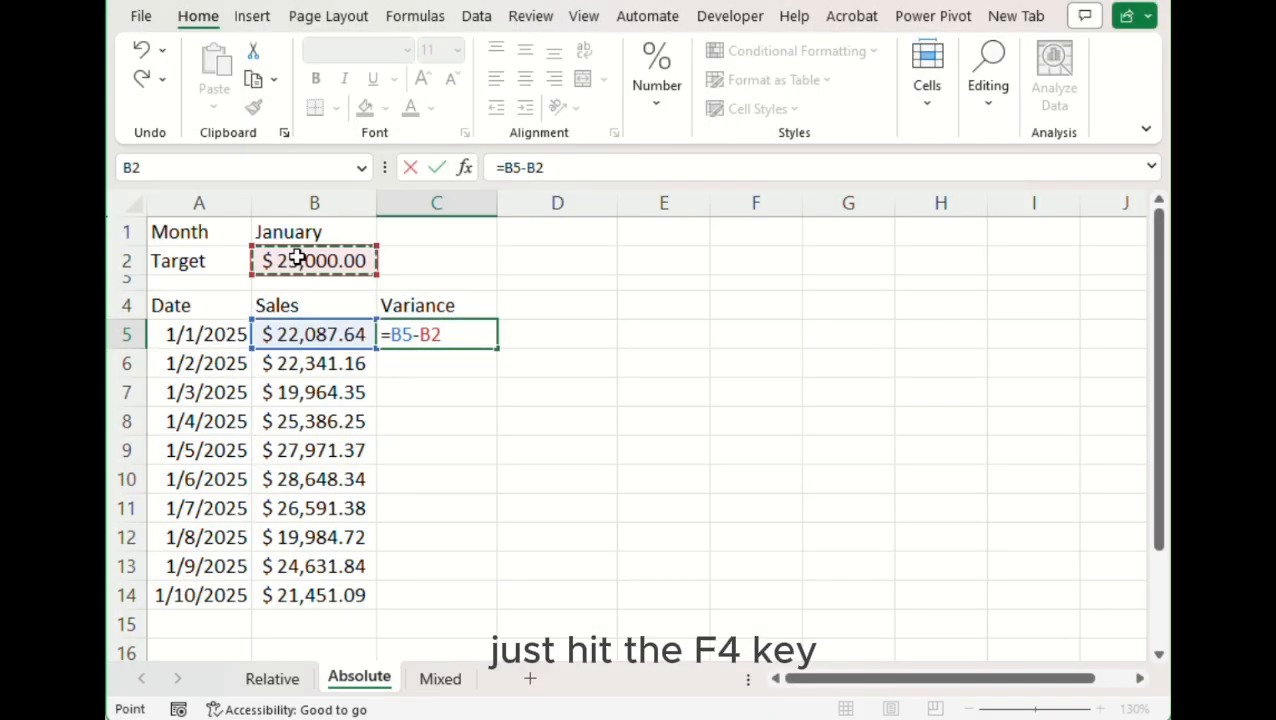
key(F4)
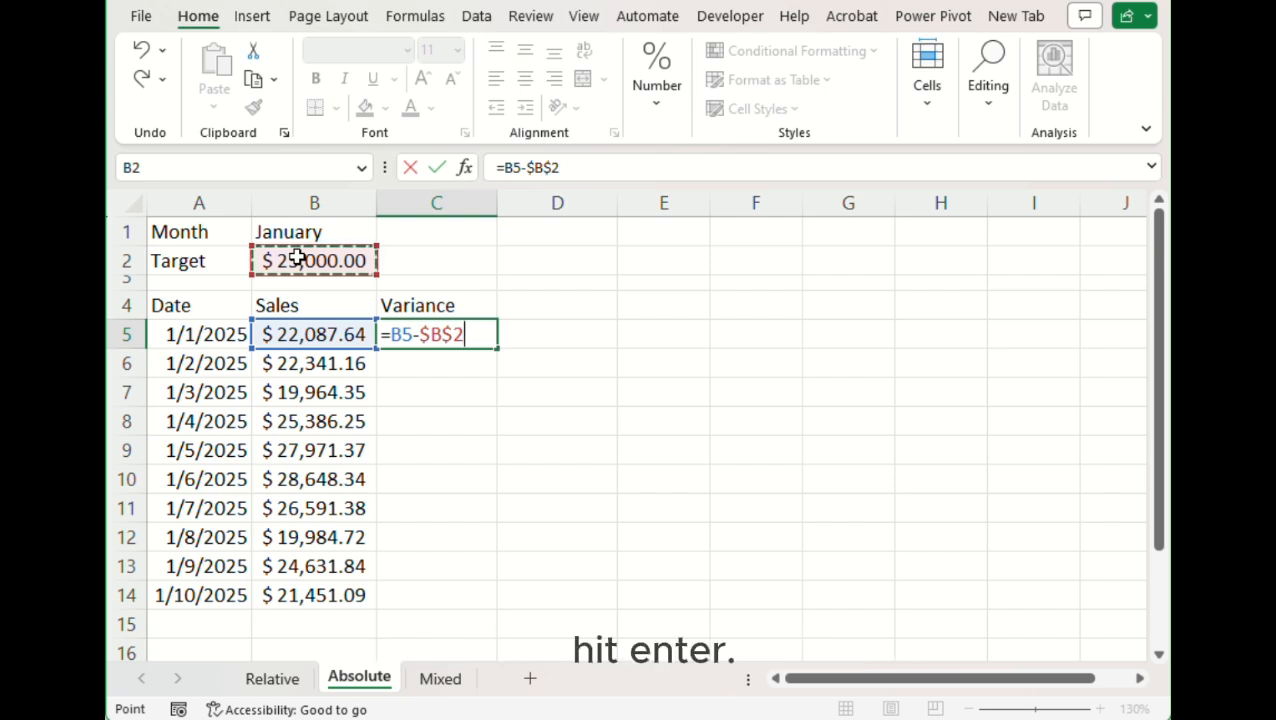
key(Return)
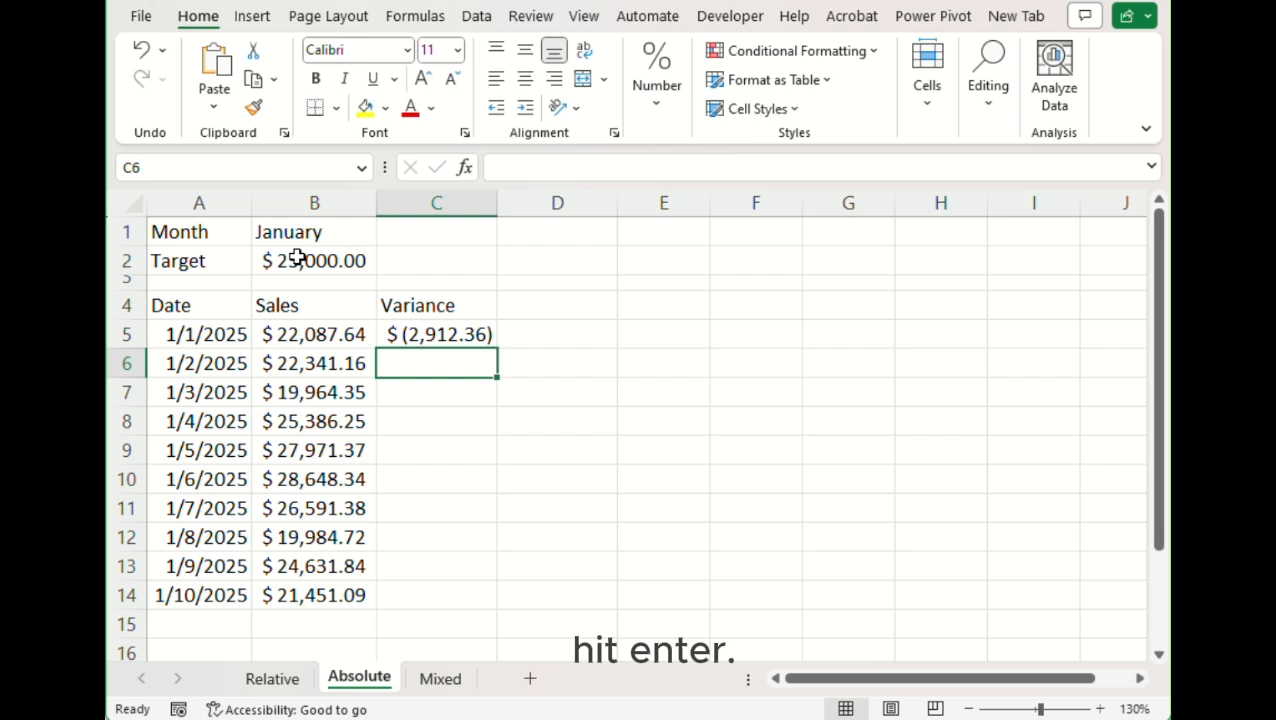
click(433, 334)
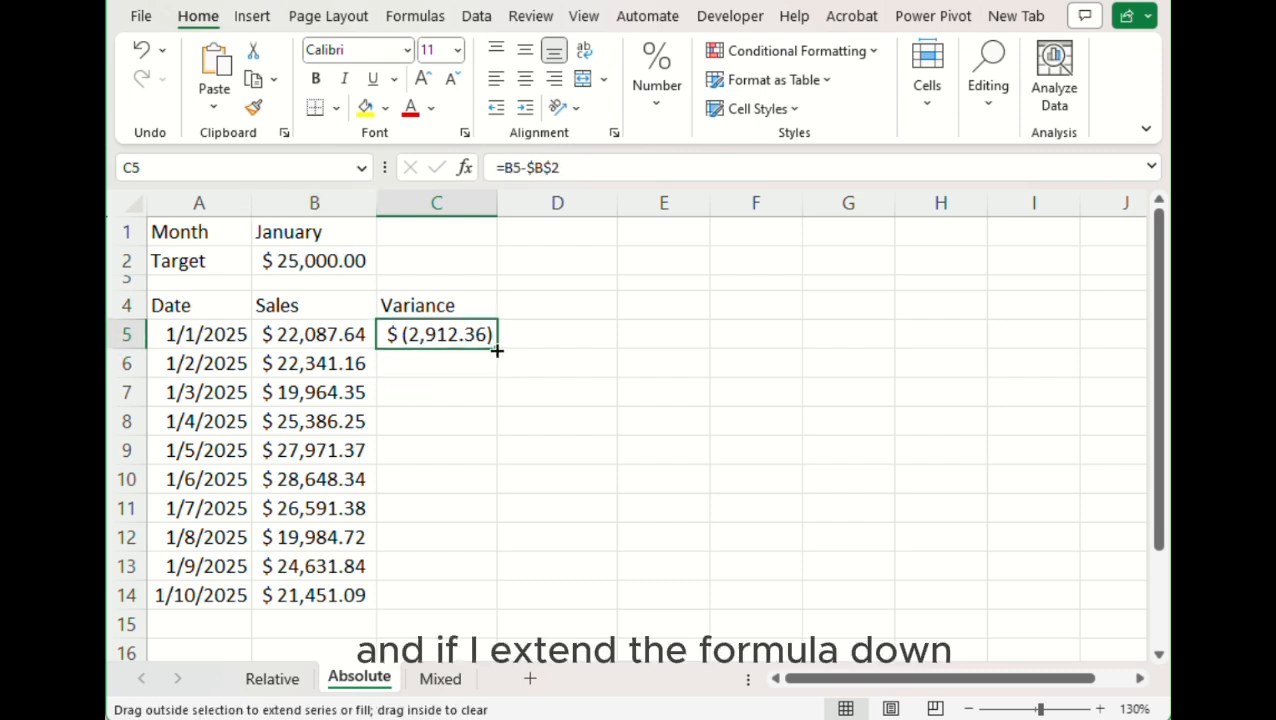
double_click(497, 351)
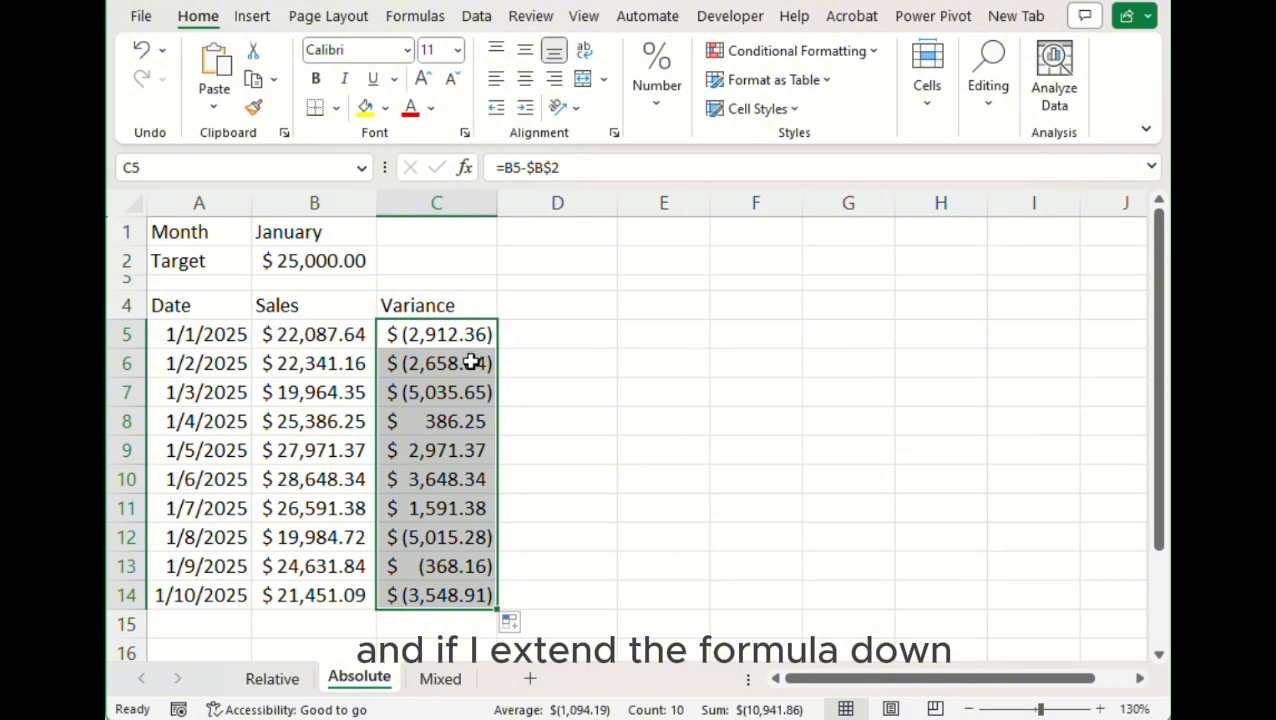
Step: Examine the formulas in several Variance cells between C5 and C13, checking the sales and target references in each row
click(456, 364)
click(447, 392)
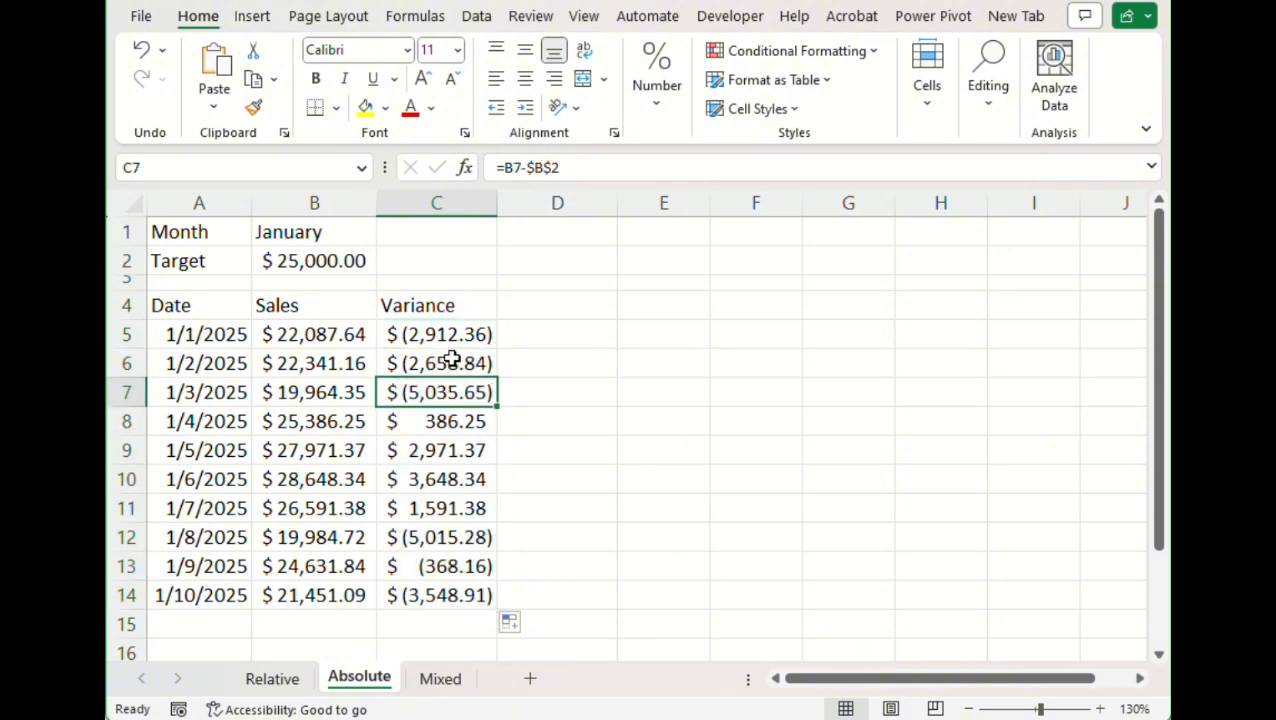
click(450, 362)
click(441, 421)
click(435, 505)
click(428, 562)
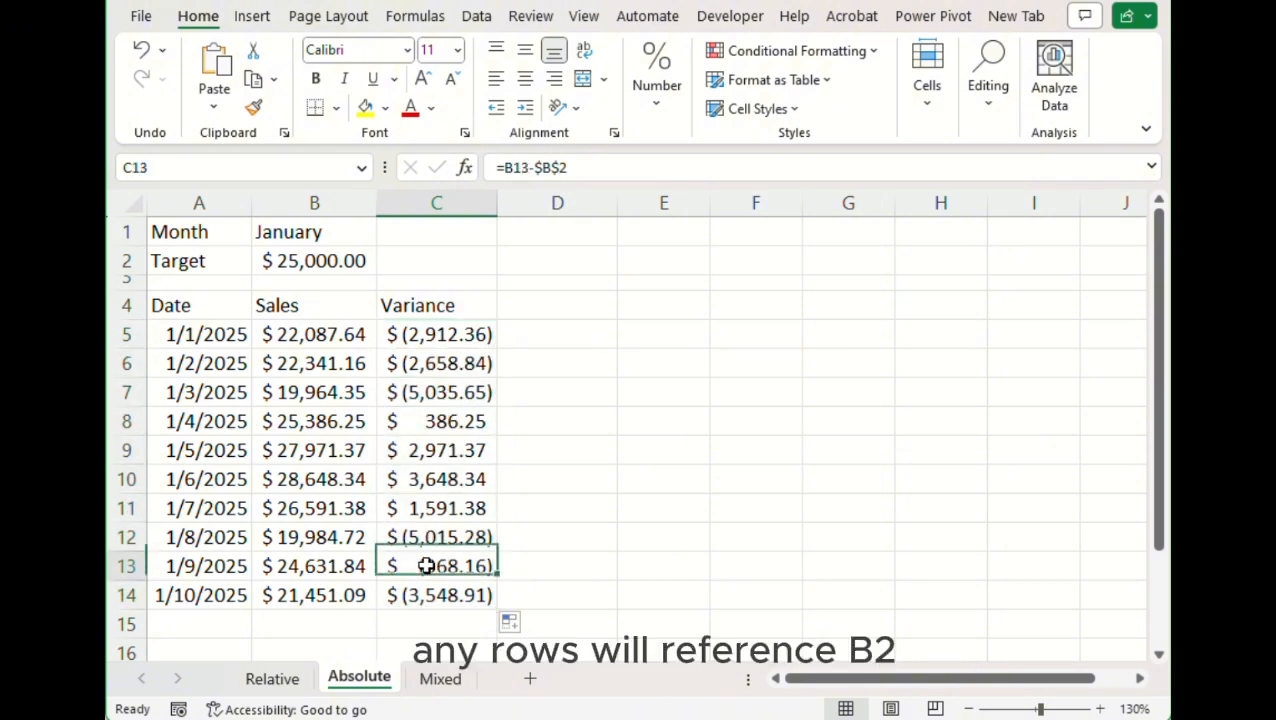
click(445, 500)
click(453, 448)
click(455, 421)
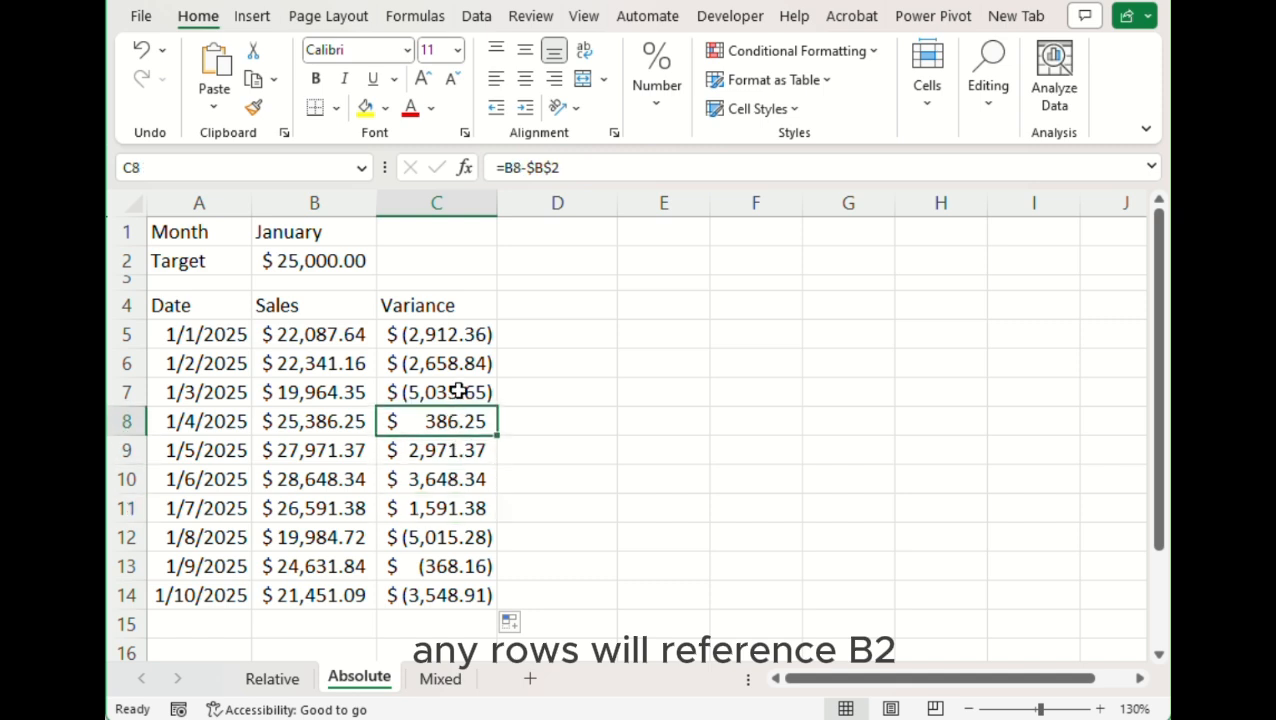
click(457, 392)
click(460, 366)
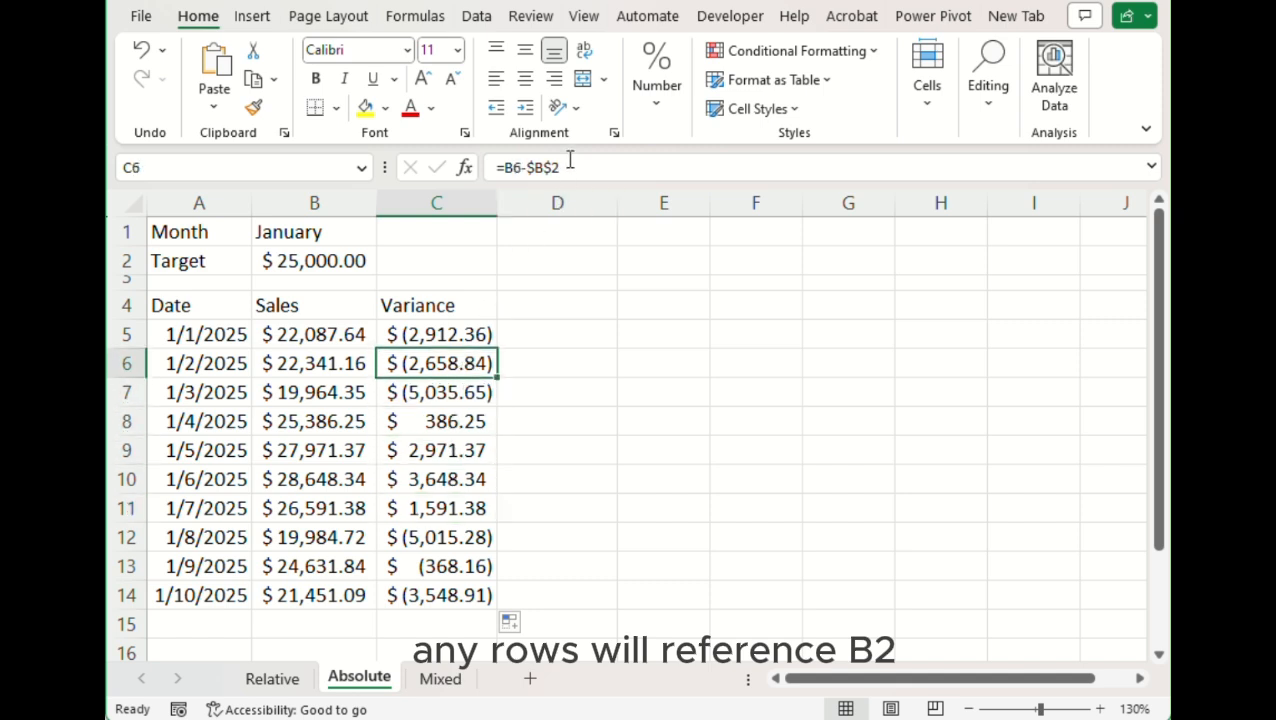
click(447, 420)
click(438, 452)
click(430, 508)
click(428, 537)
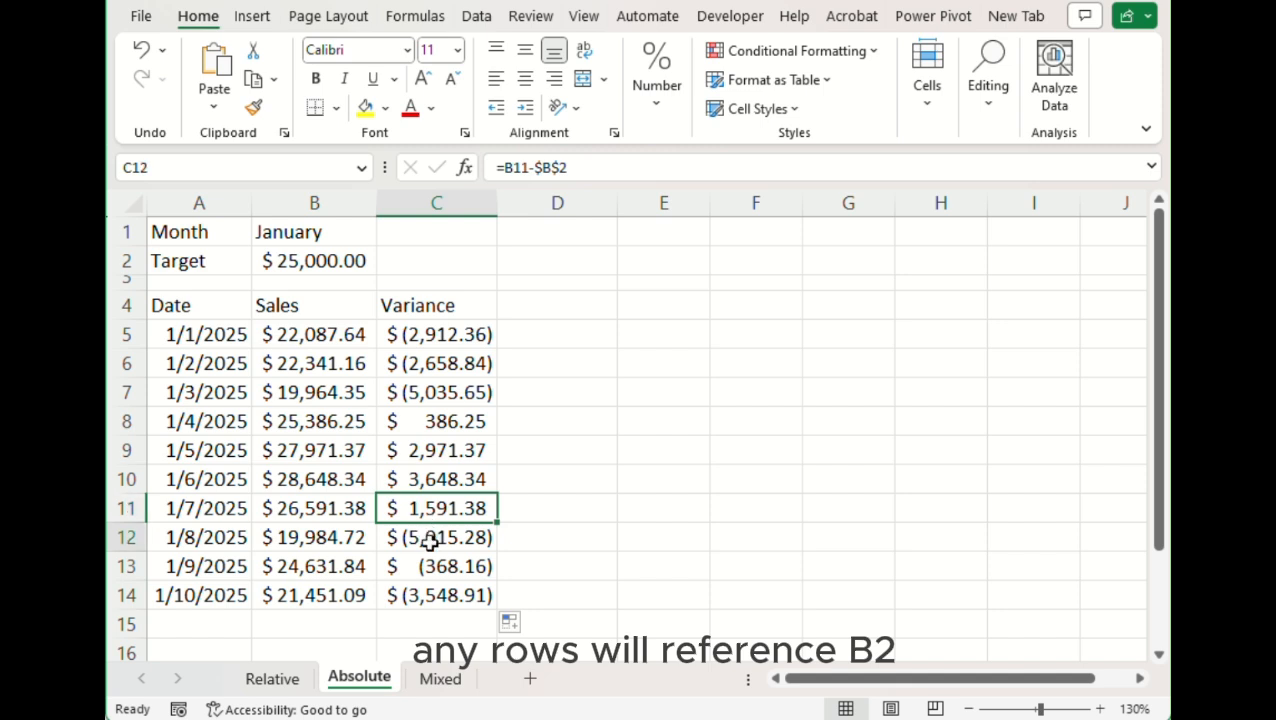
click(430, 566)
click(430, 508)
click(433, 420)
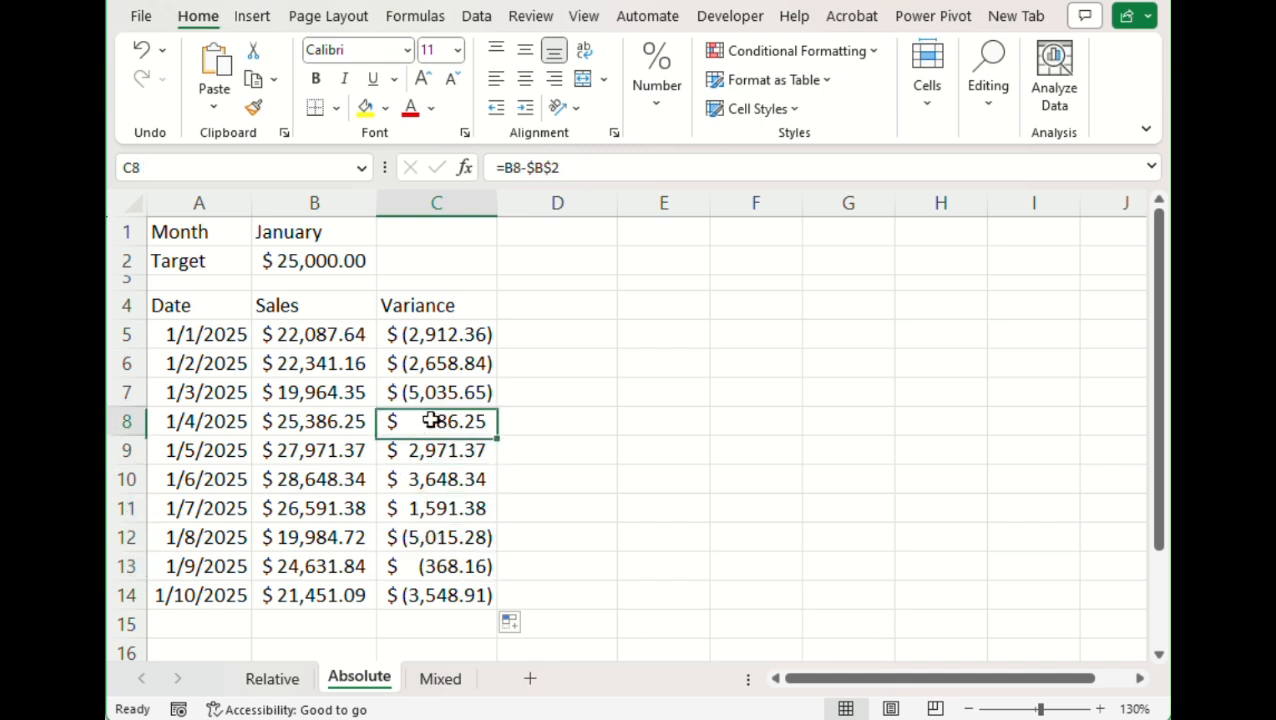
click(434, 390)
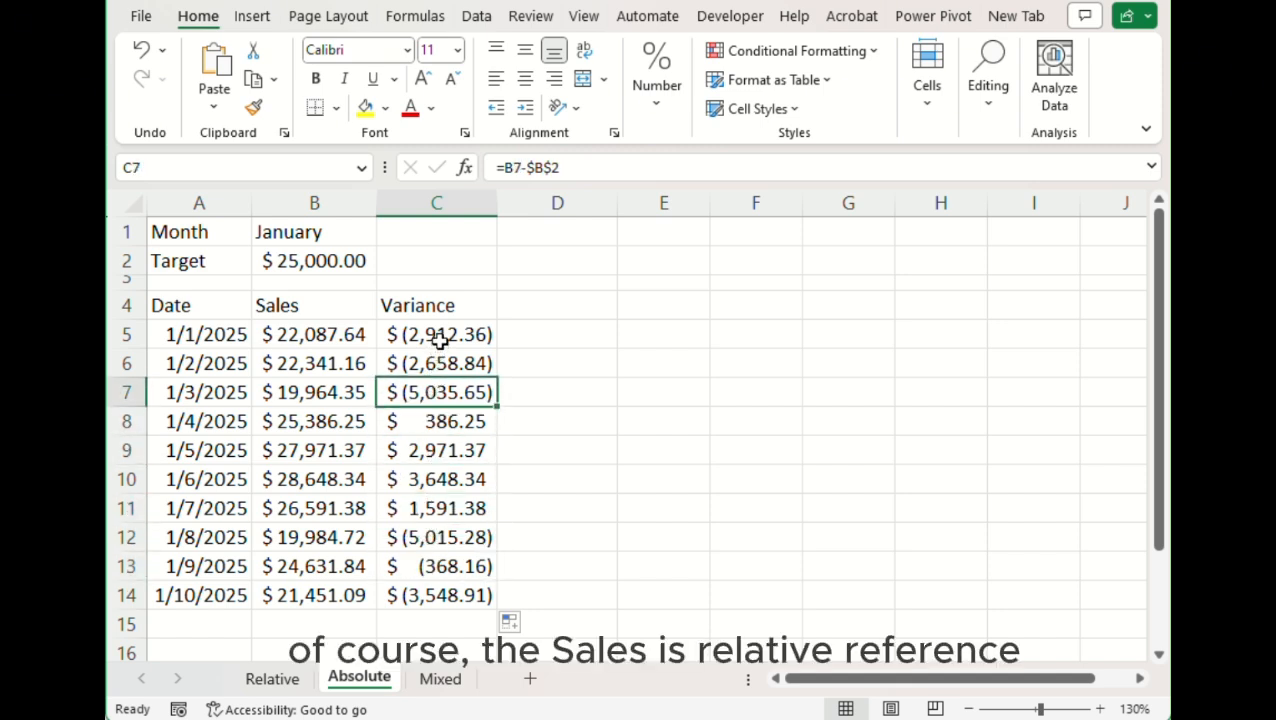
click(435, 334)
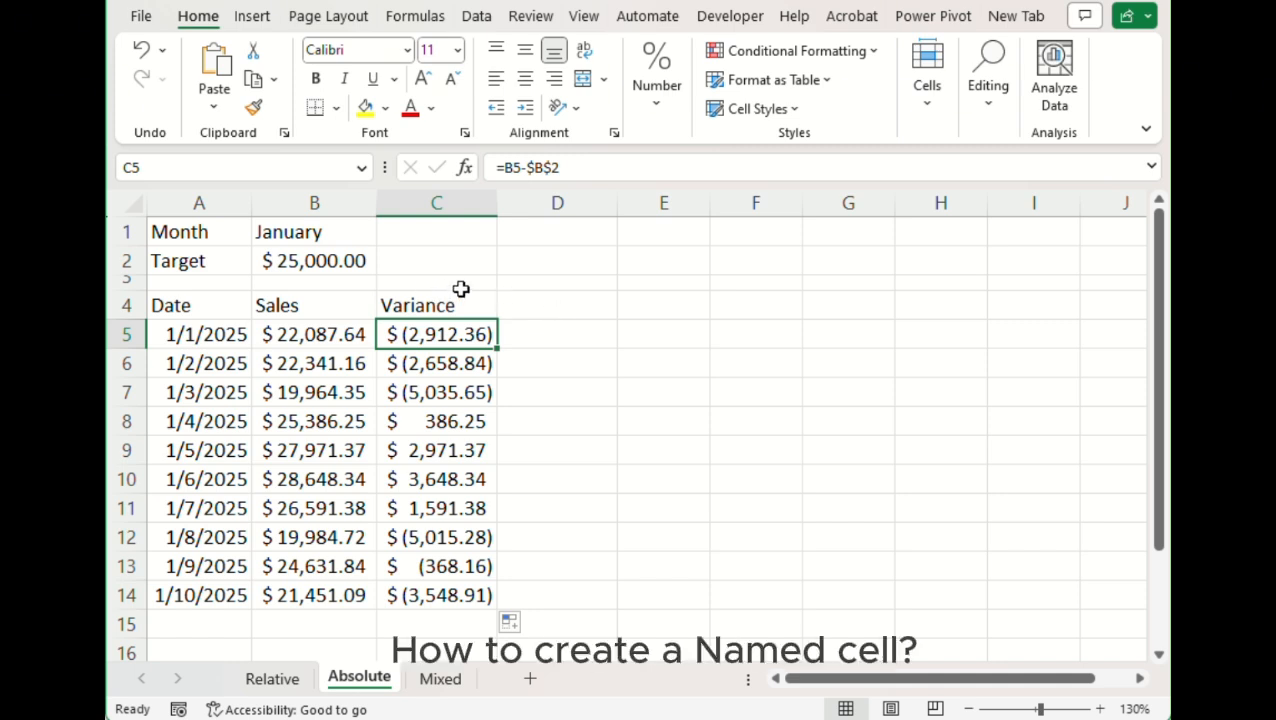
Step: Name cell B2, which holds the sales target, as Target
click(322, 258)
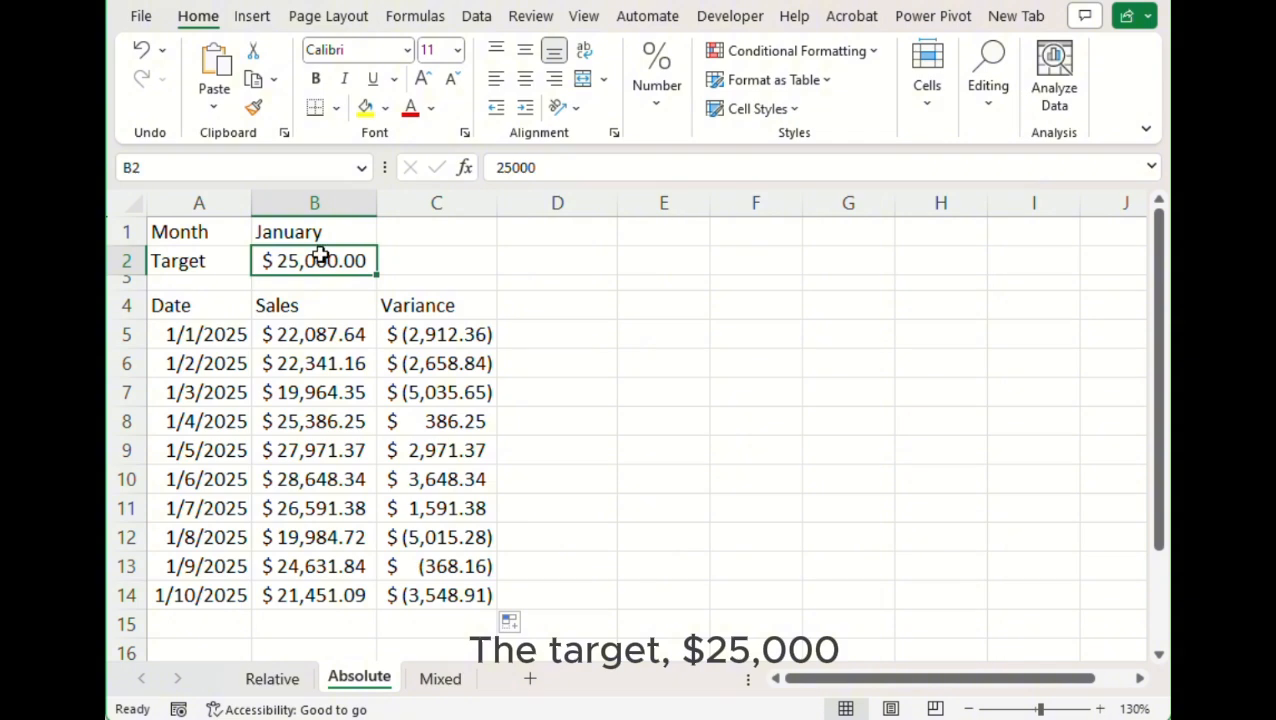
click(230, 169)
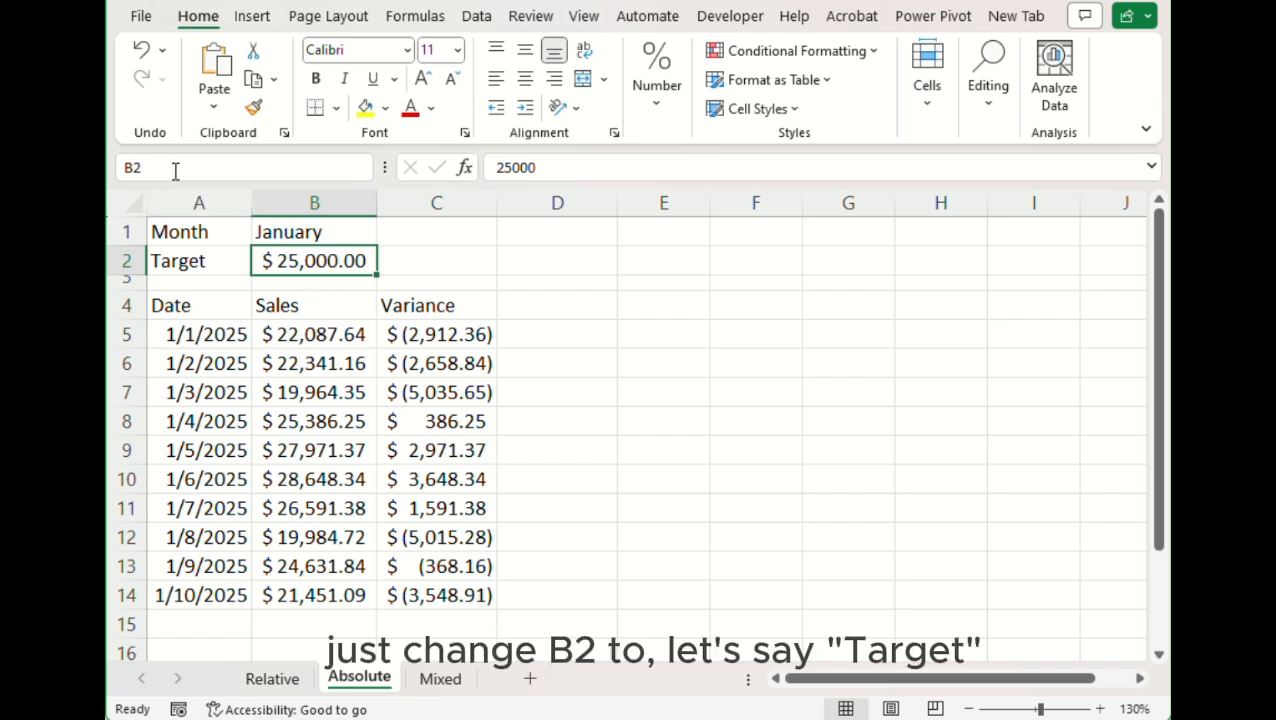
drag(173, 170, 110, 168)
text(Ta)
text(rget)
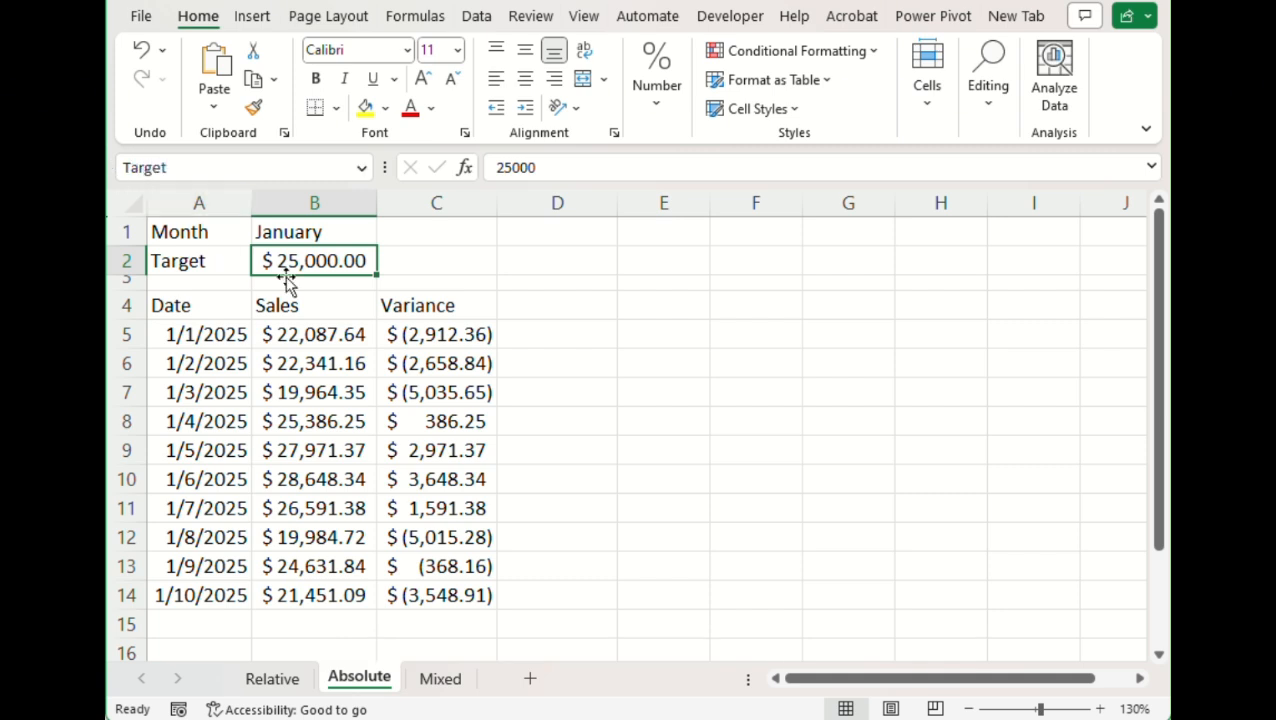
click(760, 358)
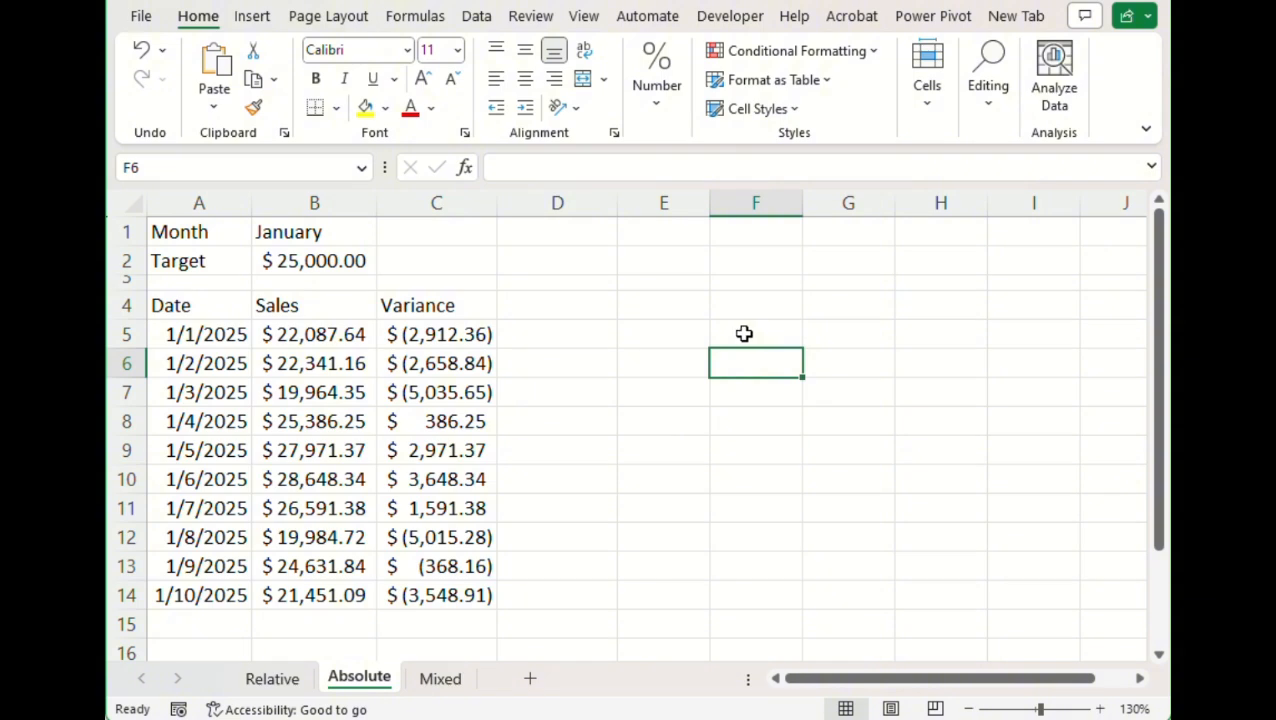
Step: Add a second Variance heading in D4, beside the existing Variance column
click(571, 313)
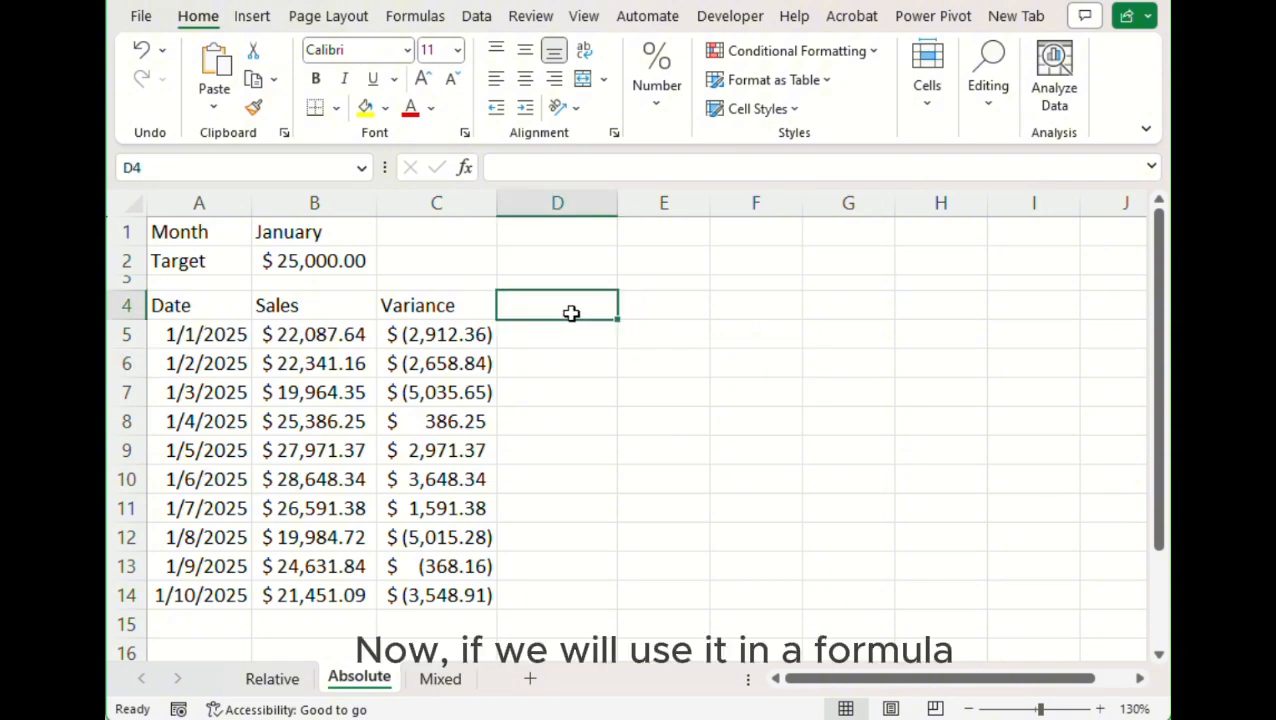
text(Varia)
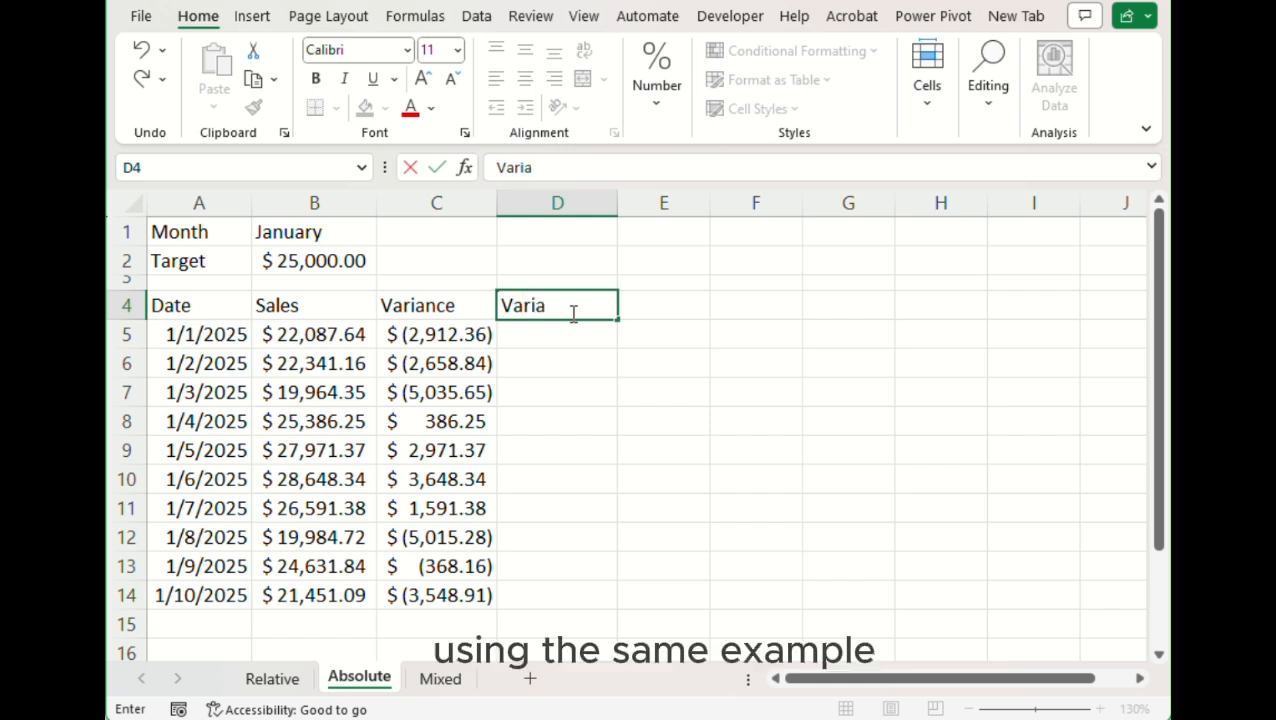
text(nce)
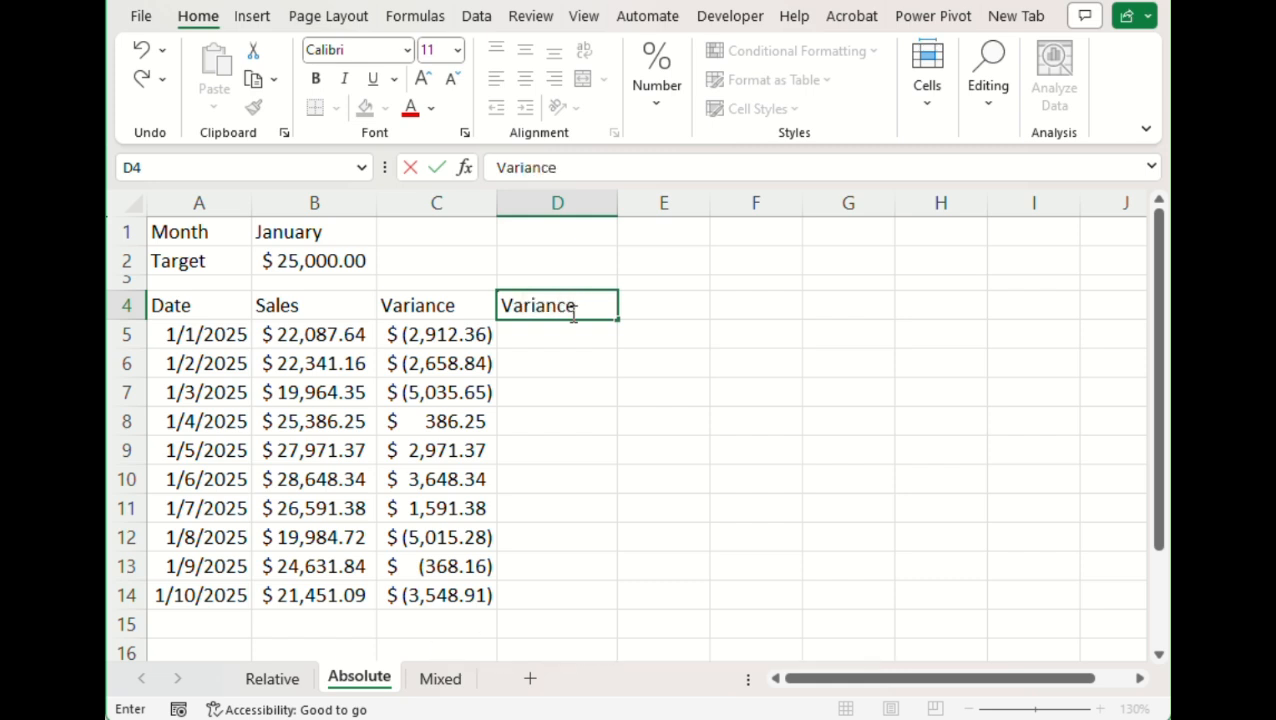
key(Return)
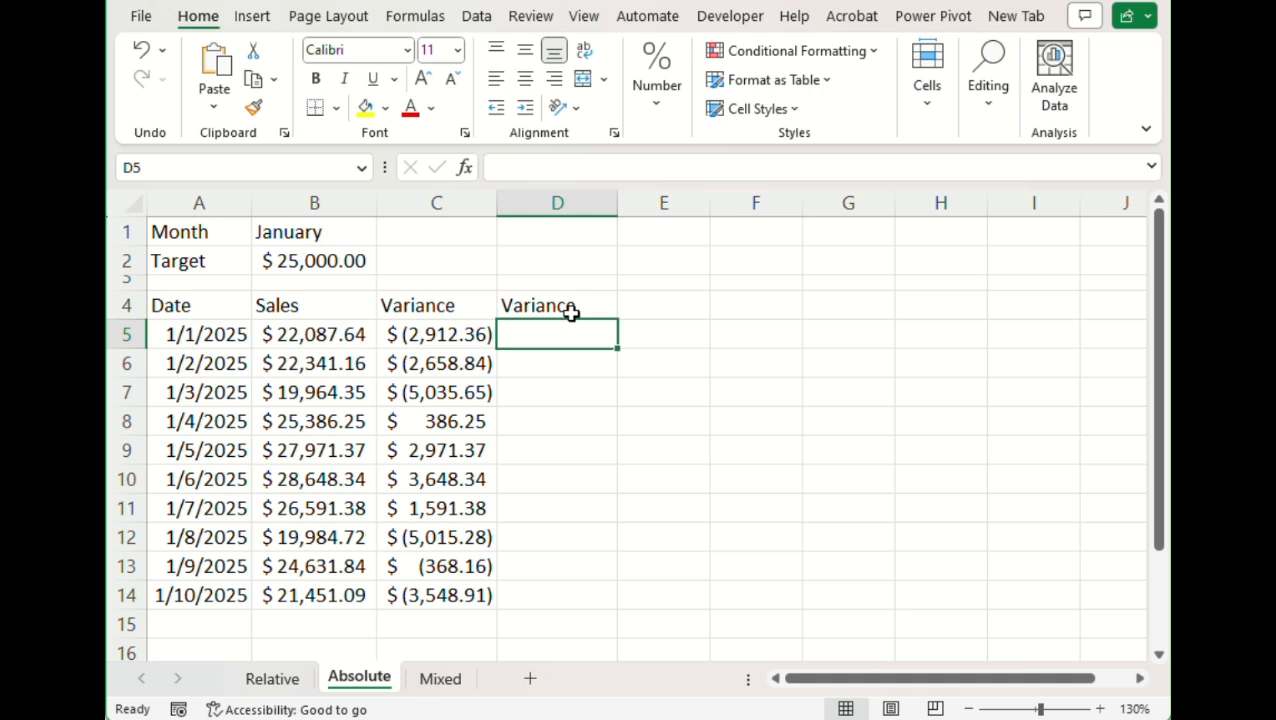
Step: Calculate the variance in D5 with the named cell as =B5-Target and fill the formula down to row 14
text(=)
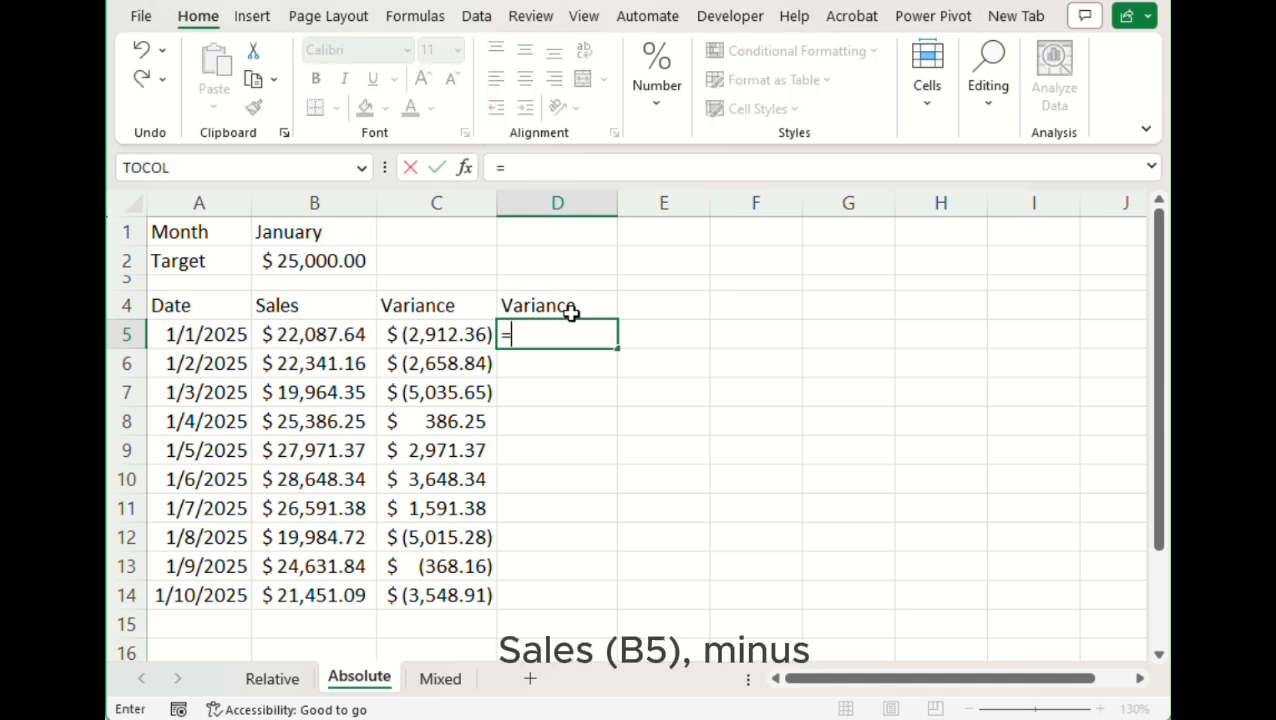
key(Left)
key(Left)
text(-)
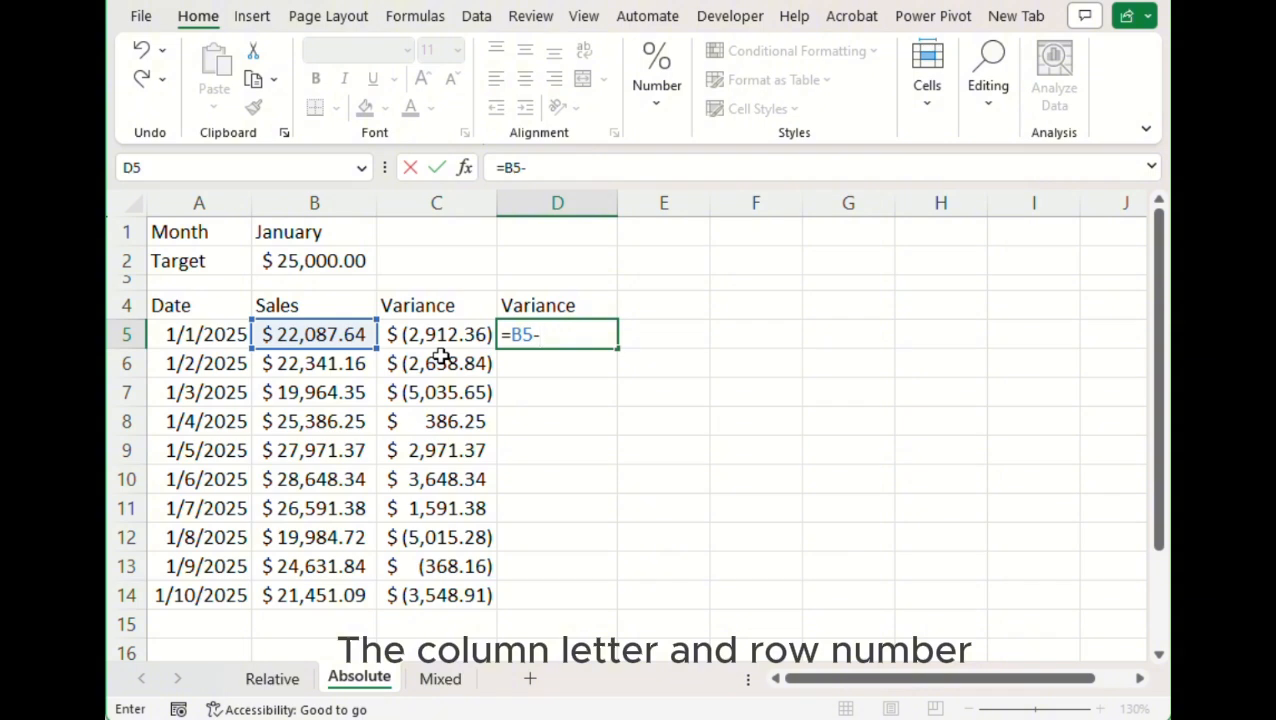
text(Tar)
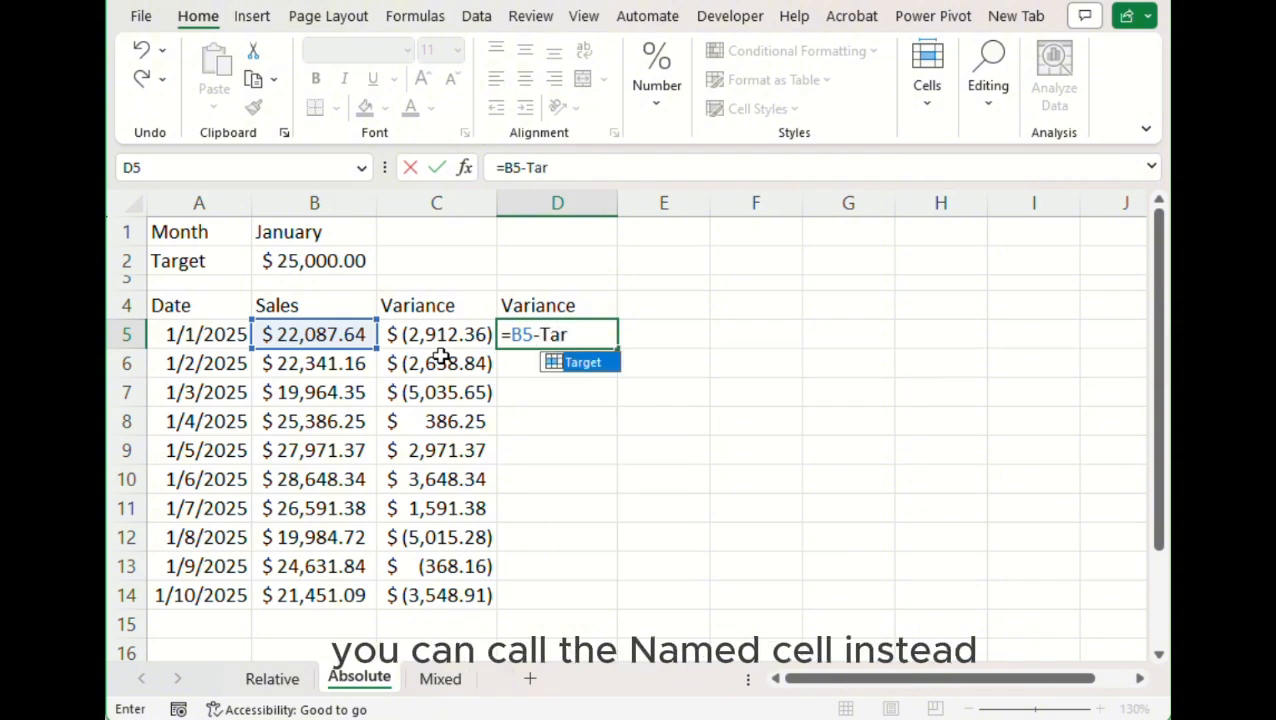
text(get)
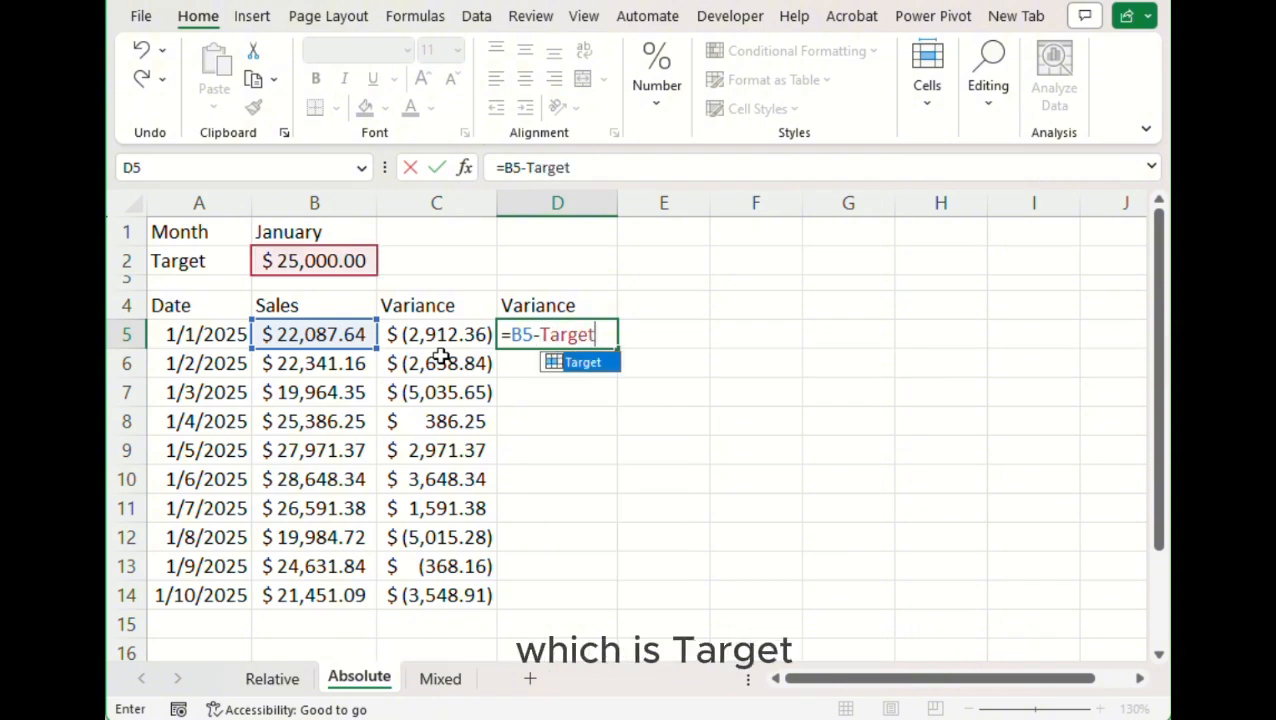
key(Return)
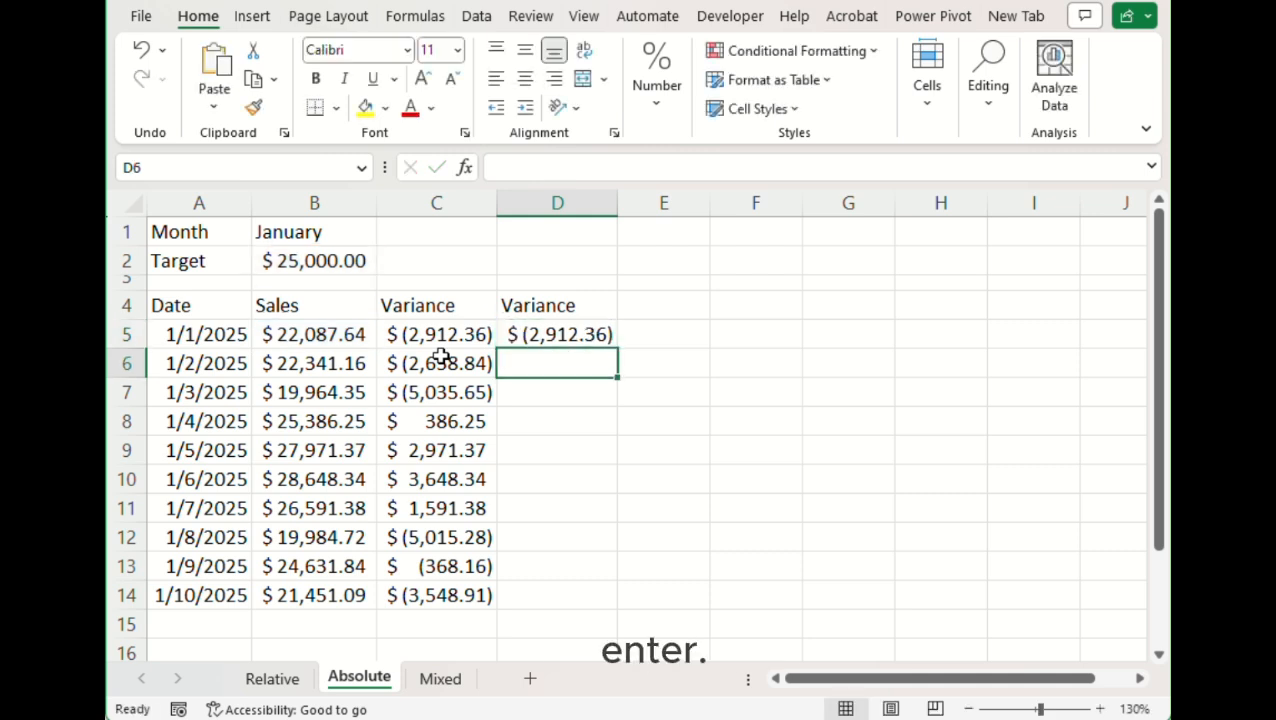
click(595, 338)
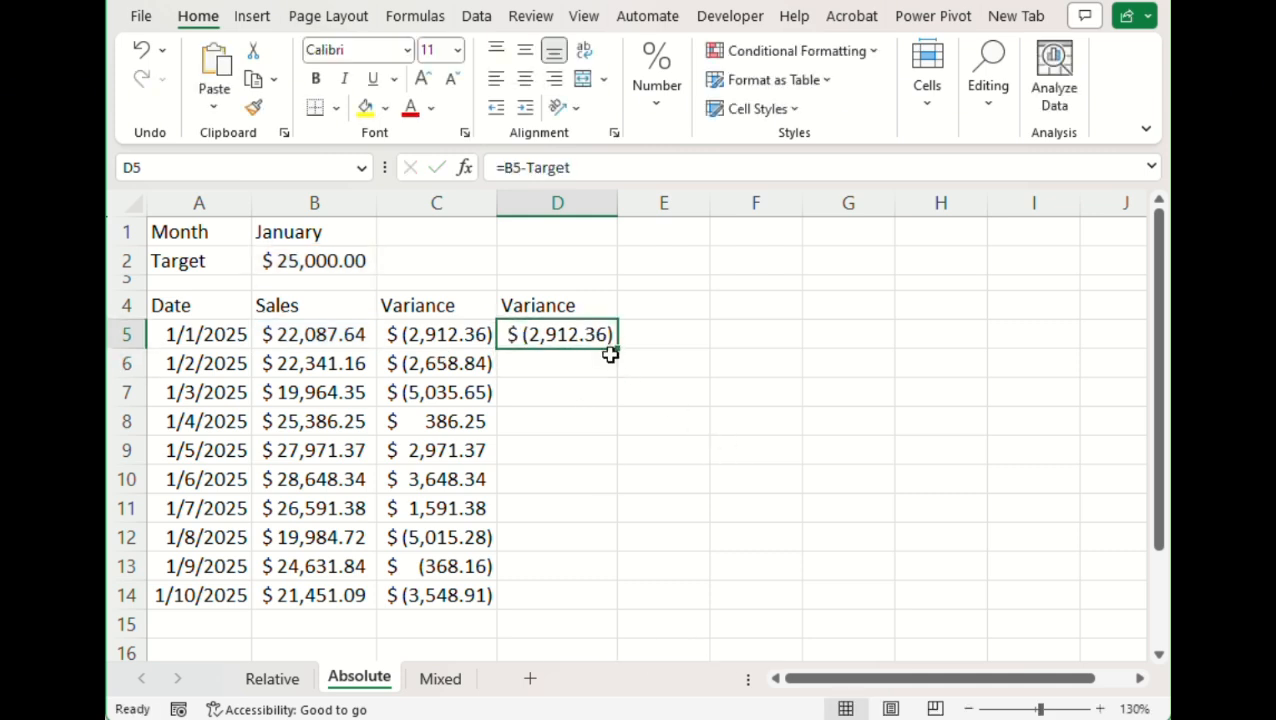
double_click(615, 354)
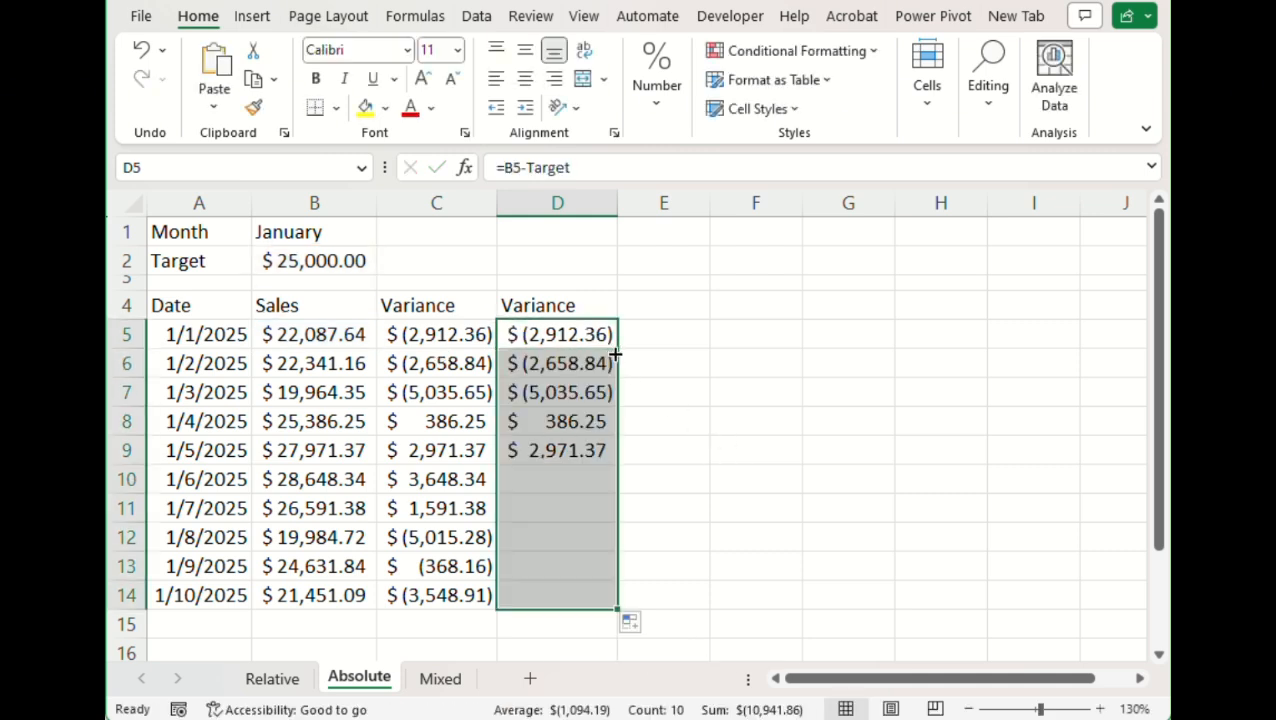
Step: Examine the formulas in several cells of the second Variance column between D6 and D13, checking the reference to Target
click(561, 364)
click(558, 394)
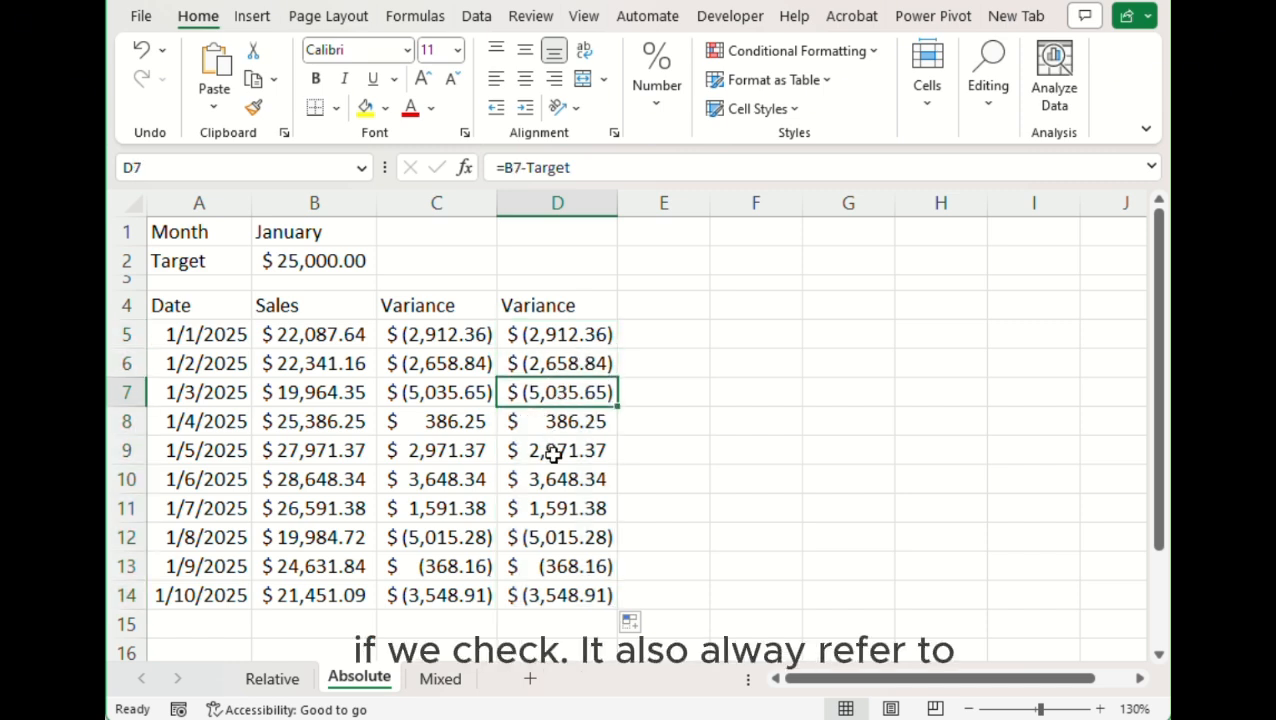
click(558, 451)
click(541, 537)
click(558, 479)
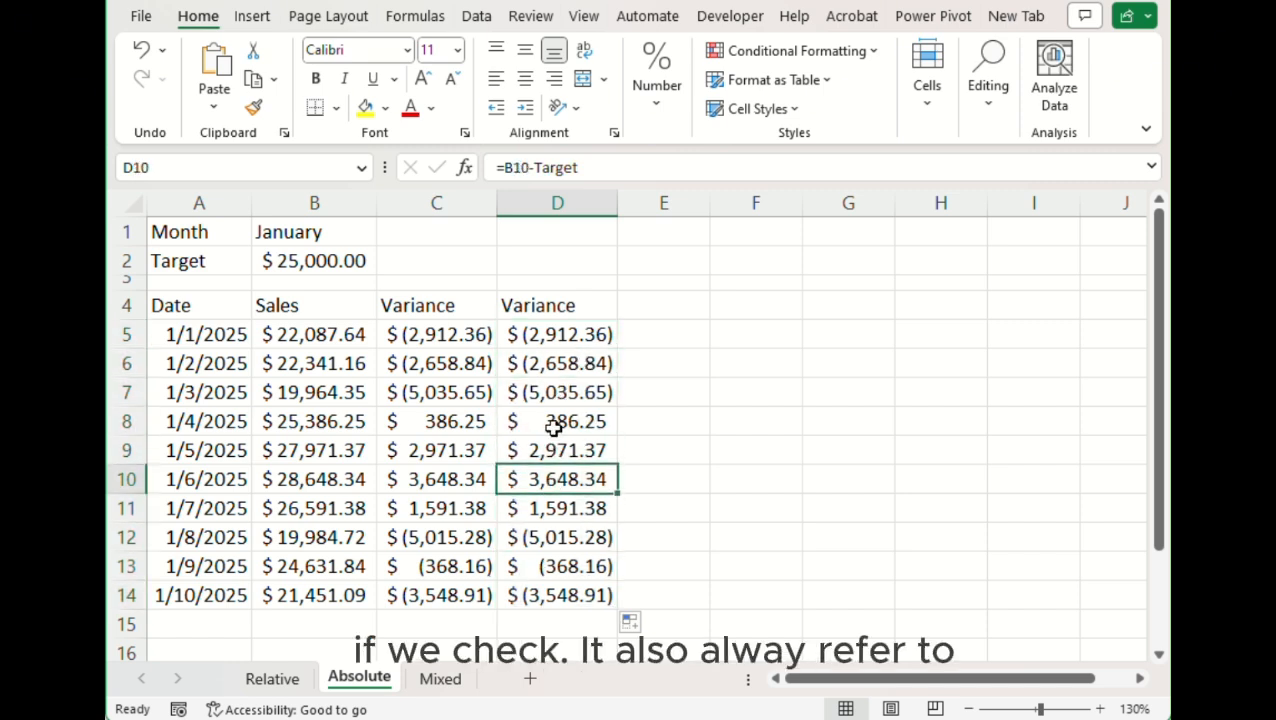
click(558, 421)
click(555, 392)
click(558, 449)
click(561, 505)
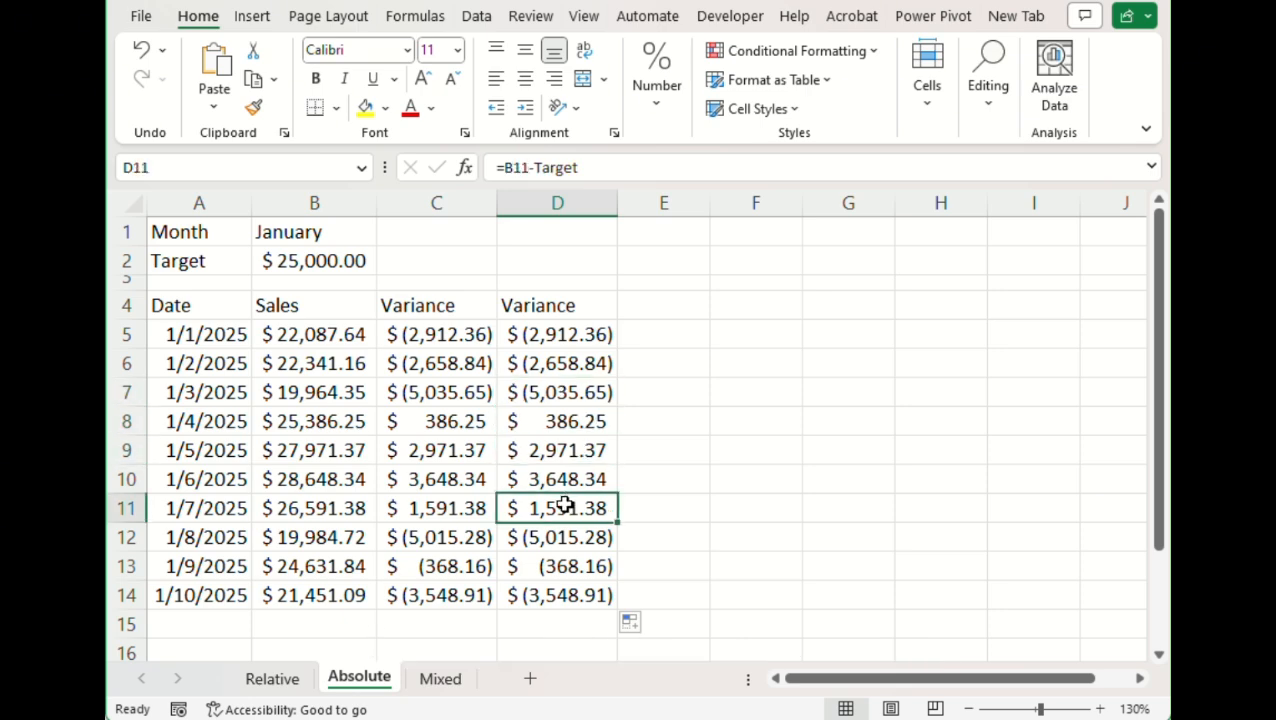
click(553, 566)
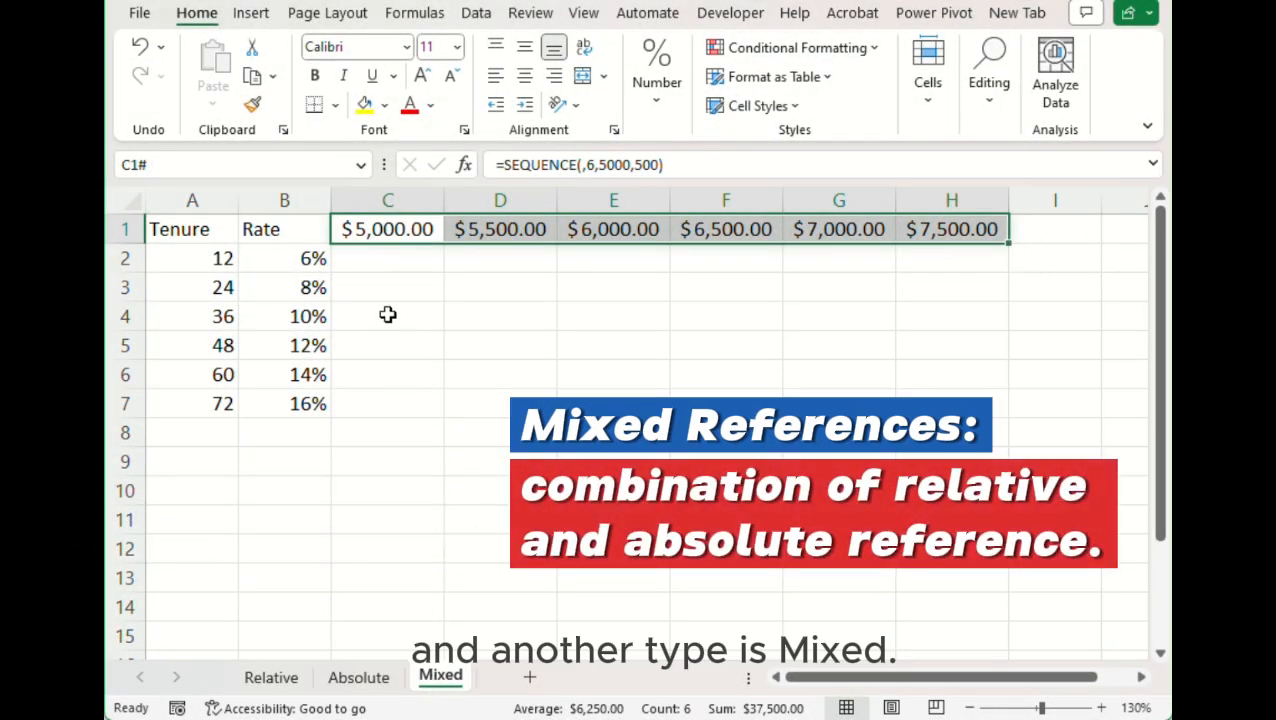
Step: On the Mixed sheet, calculate amount times rate in C2 with =C$1*$B2 and fill the formula down to row 7
click(381, 259)
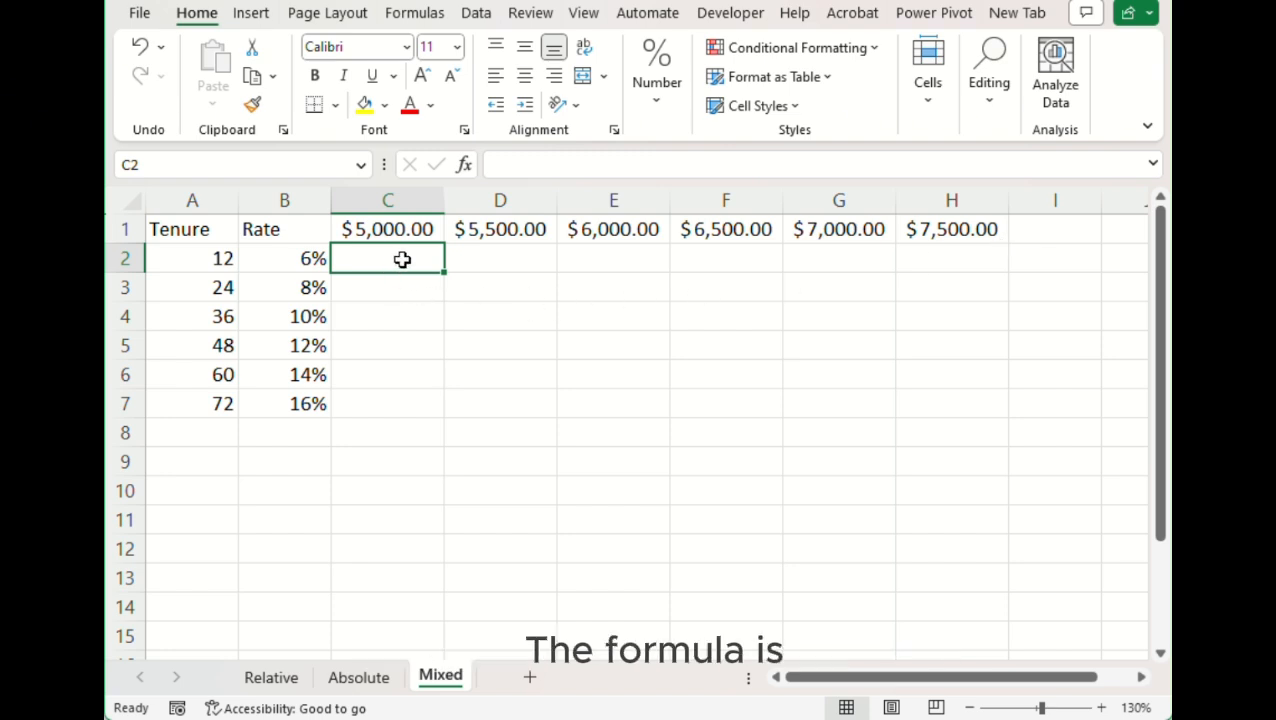
text(=)
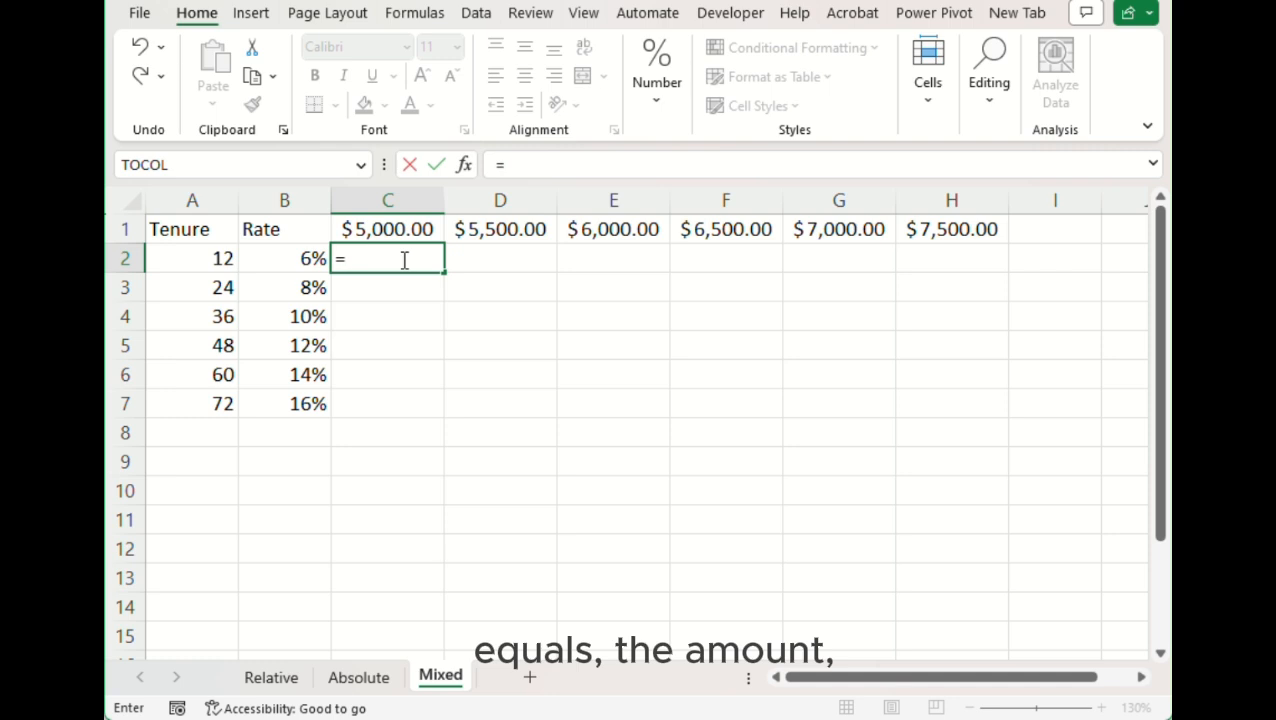
key(Up)
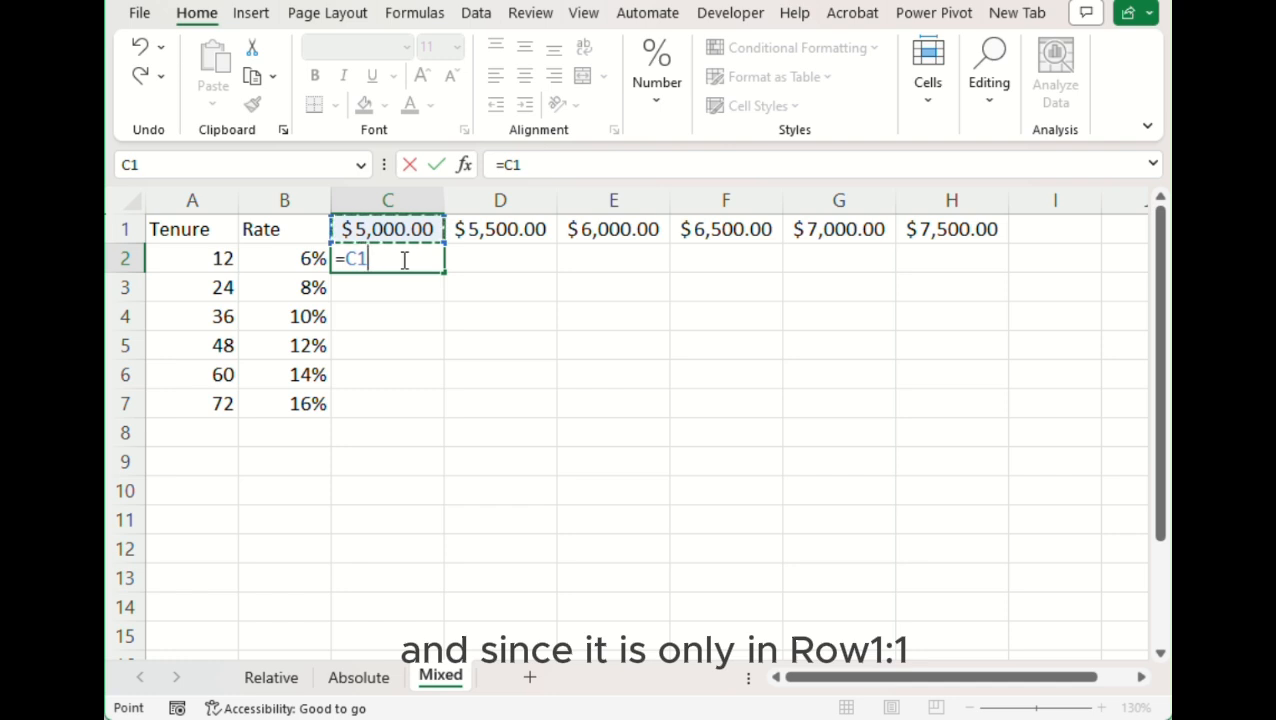
click(340, 258)
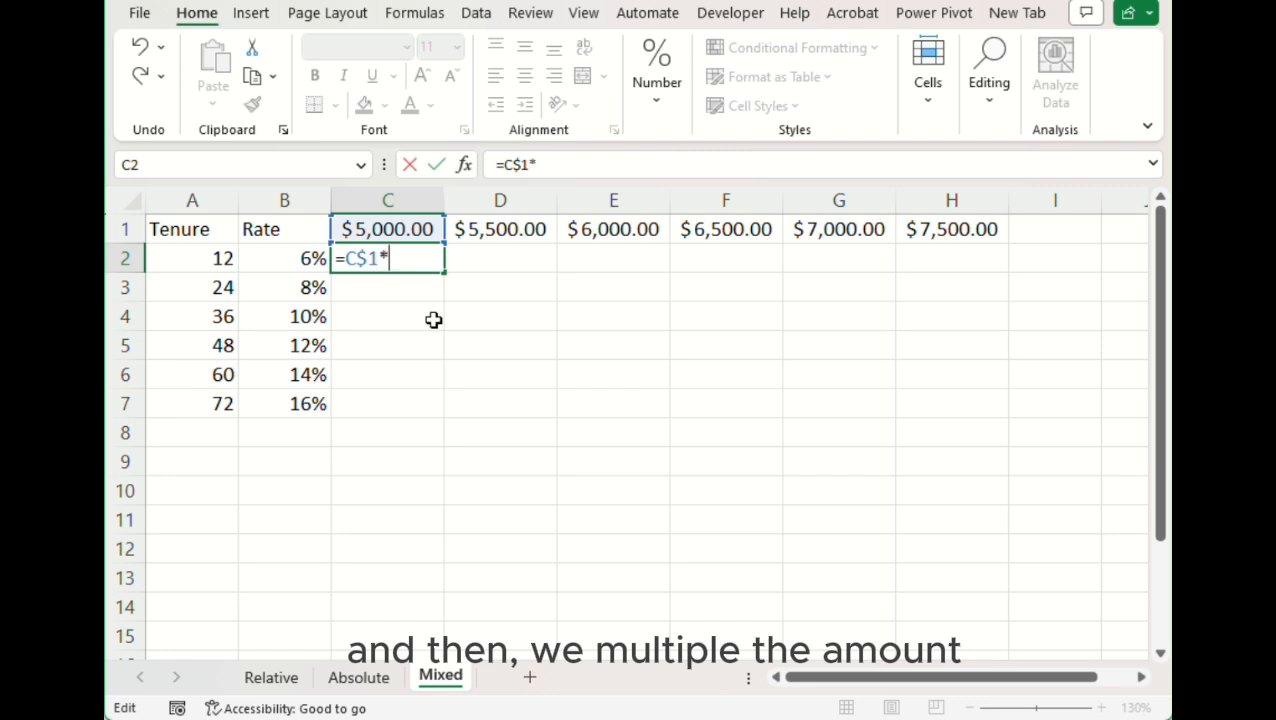
click(289, 254)
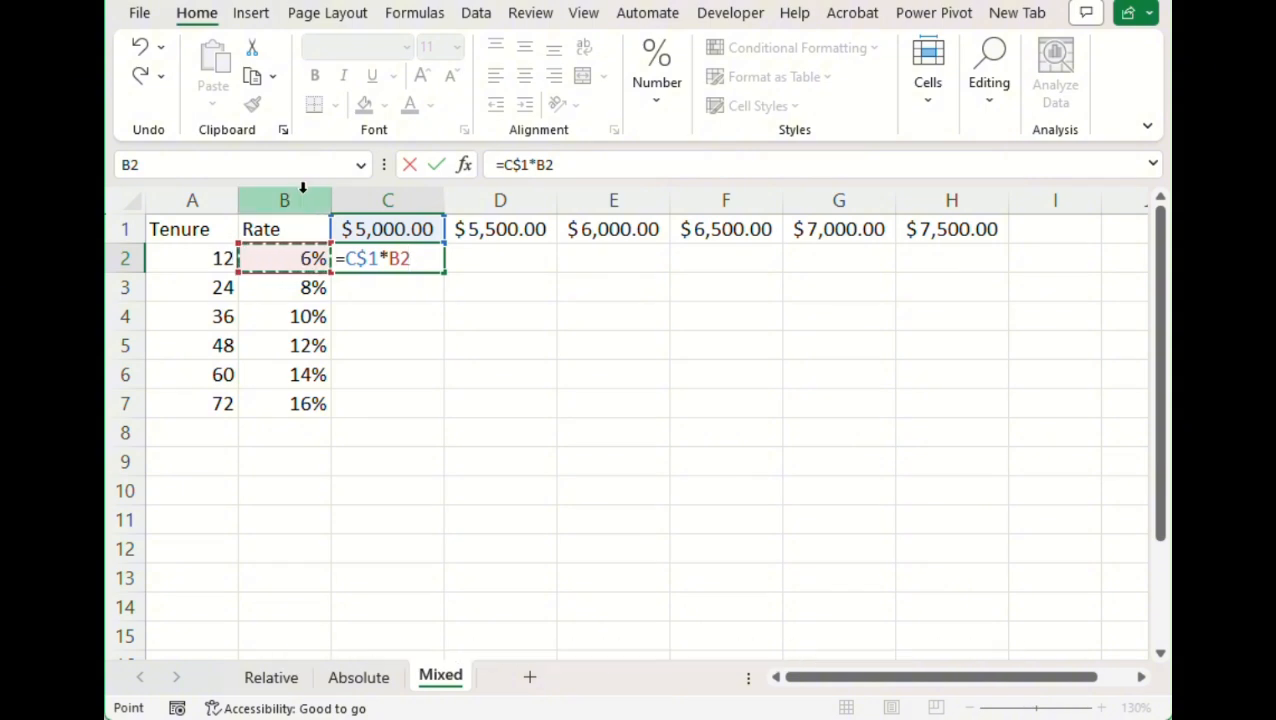
click(388, 258)
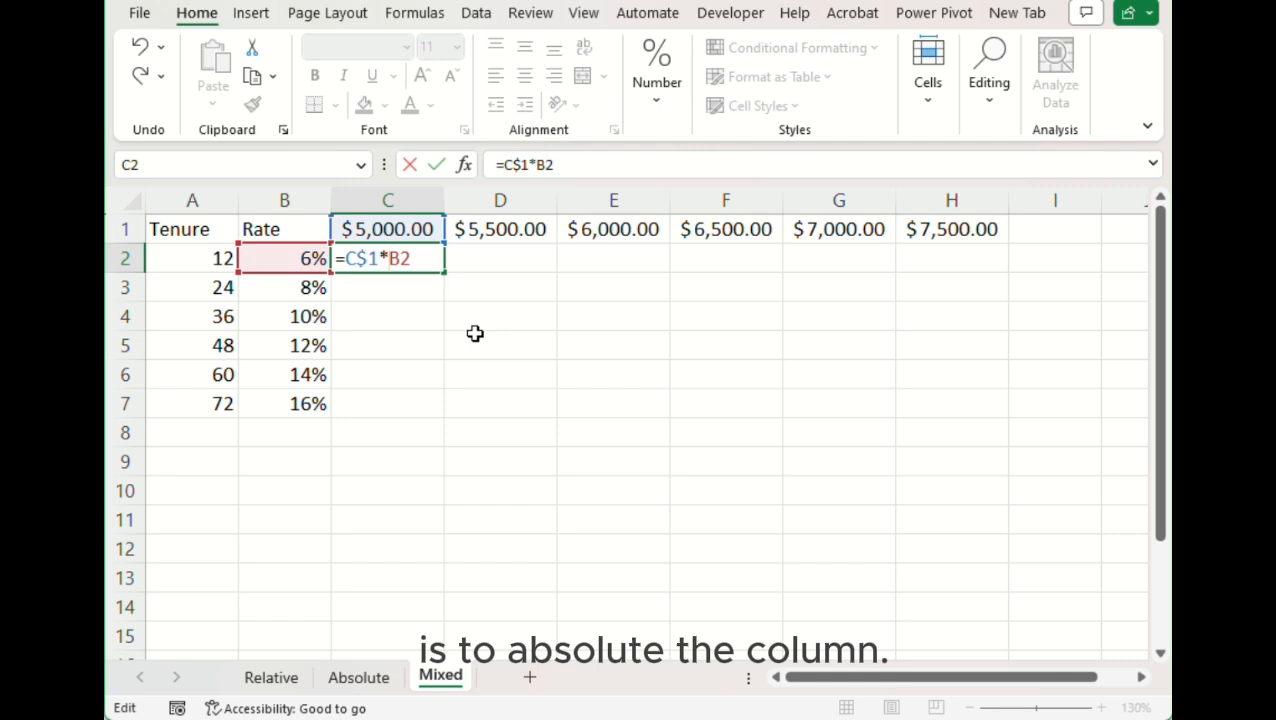
text($)
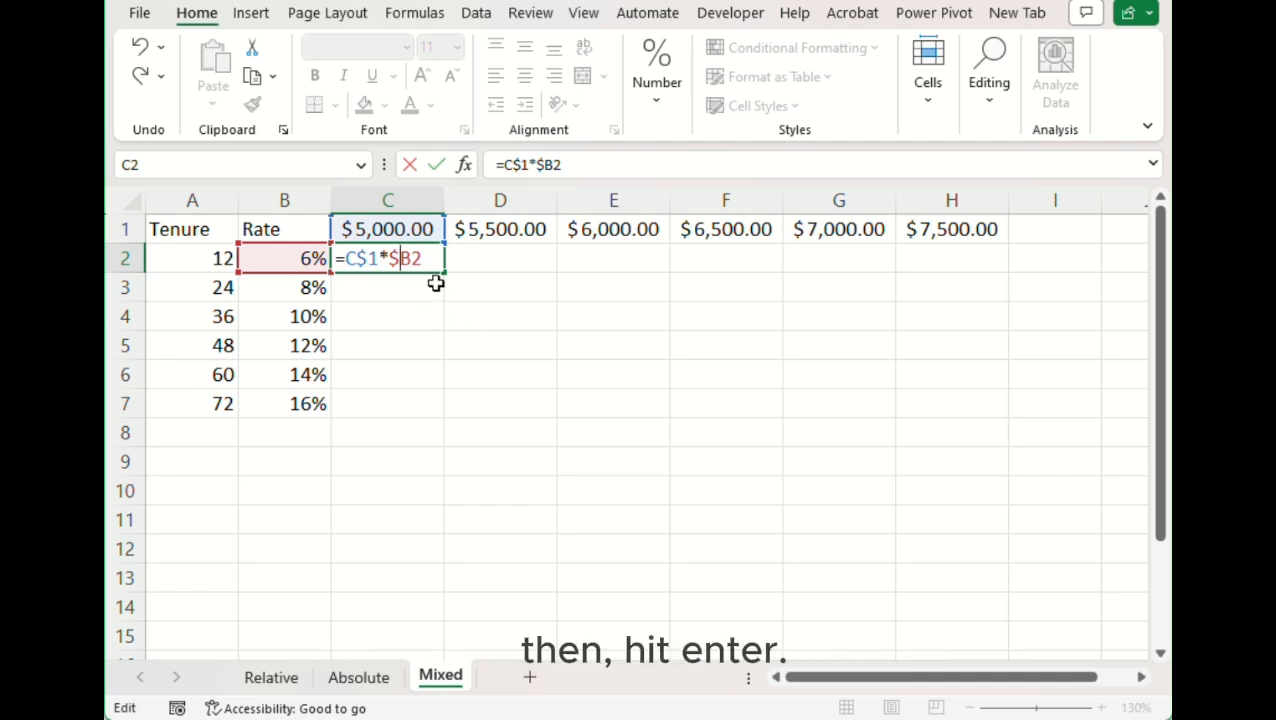
key(Return)
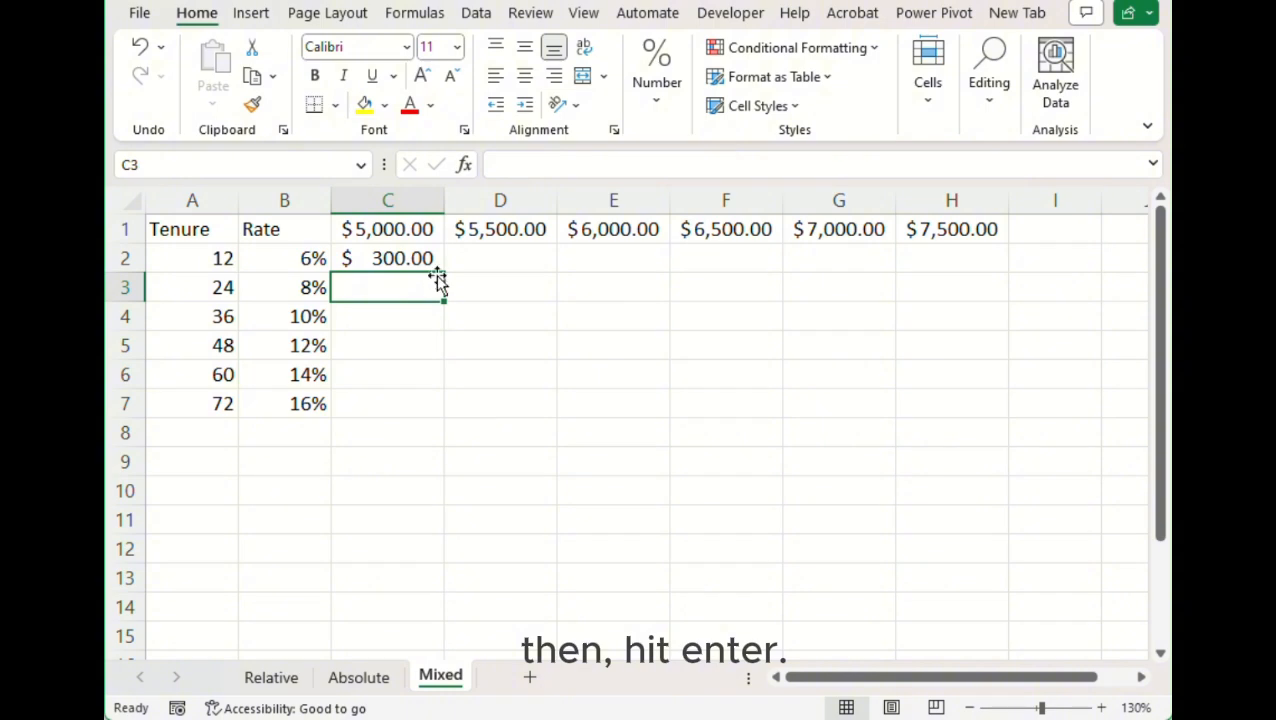
click(436, 261)
double_click(444, 277)
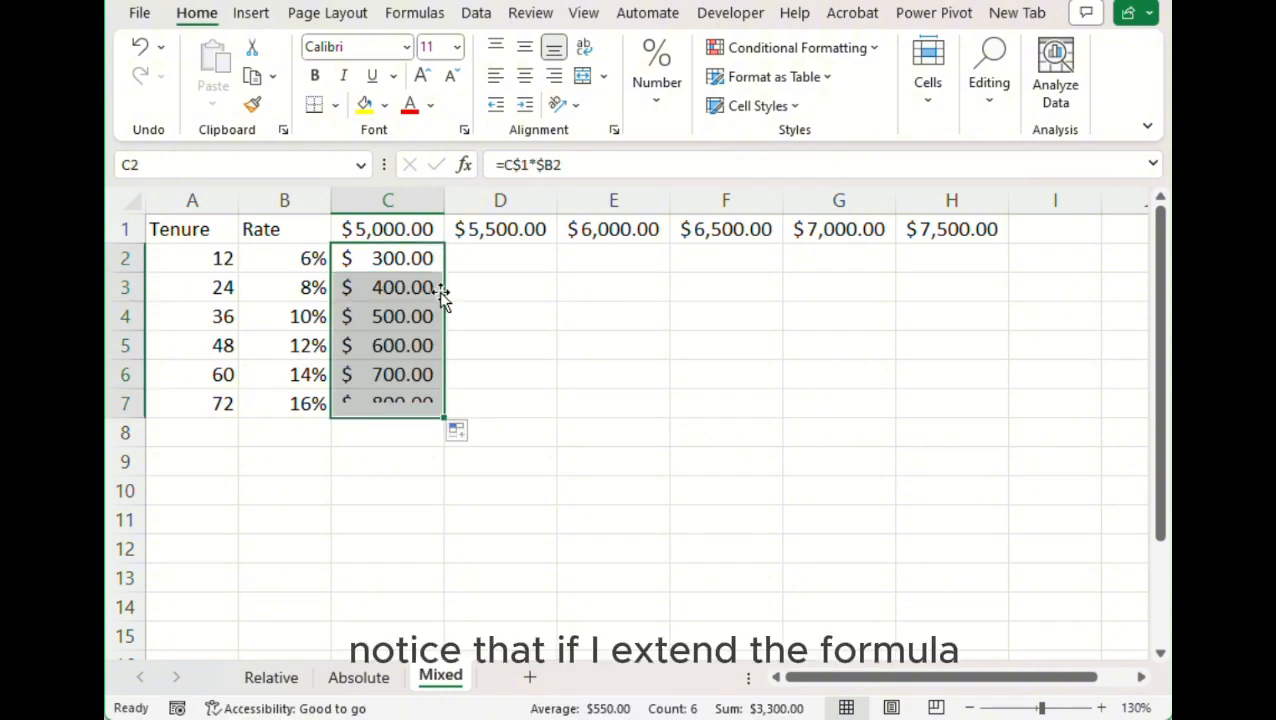
Step: Examine the filled formulas between C2 and C6, checking the row 1 and column B references
click(420, 287)
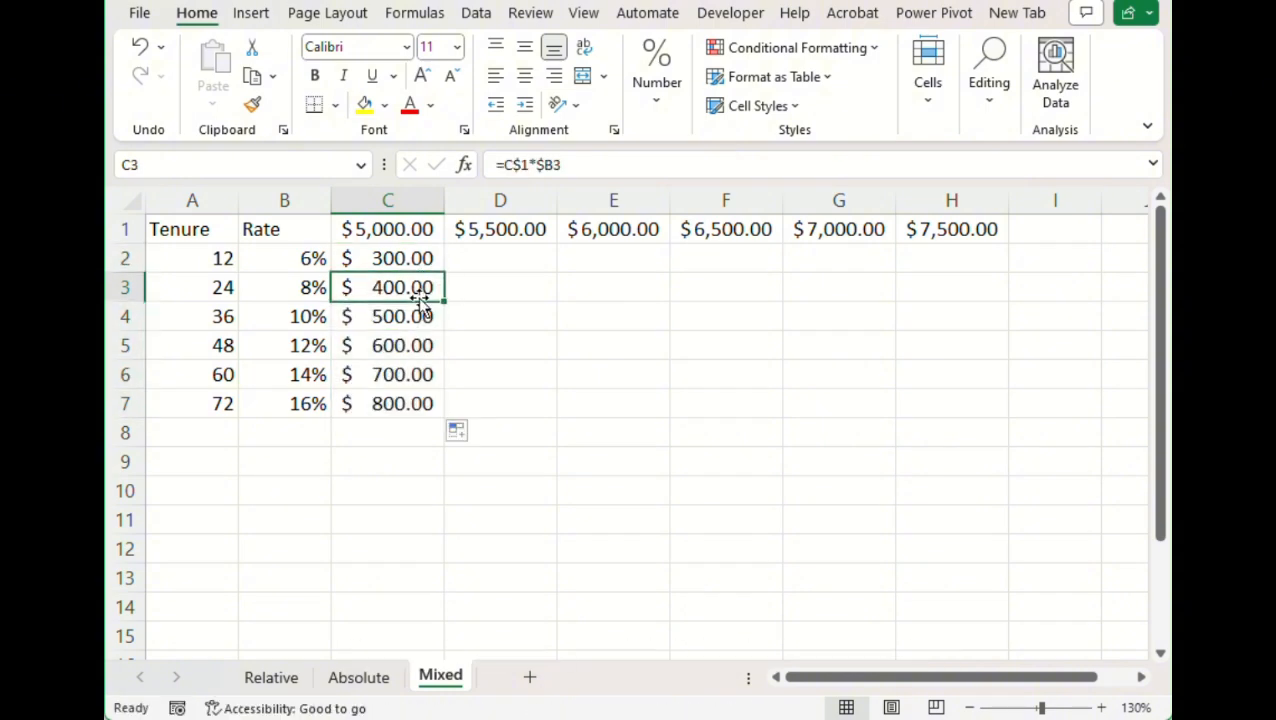
click(412, 318)
click(408, 340)
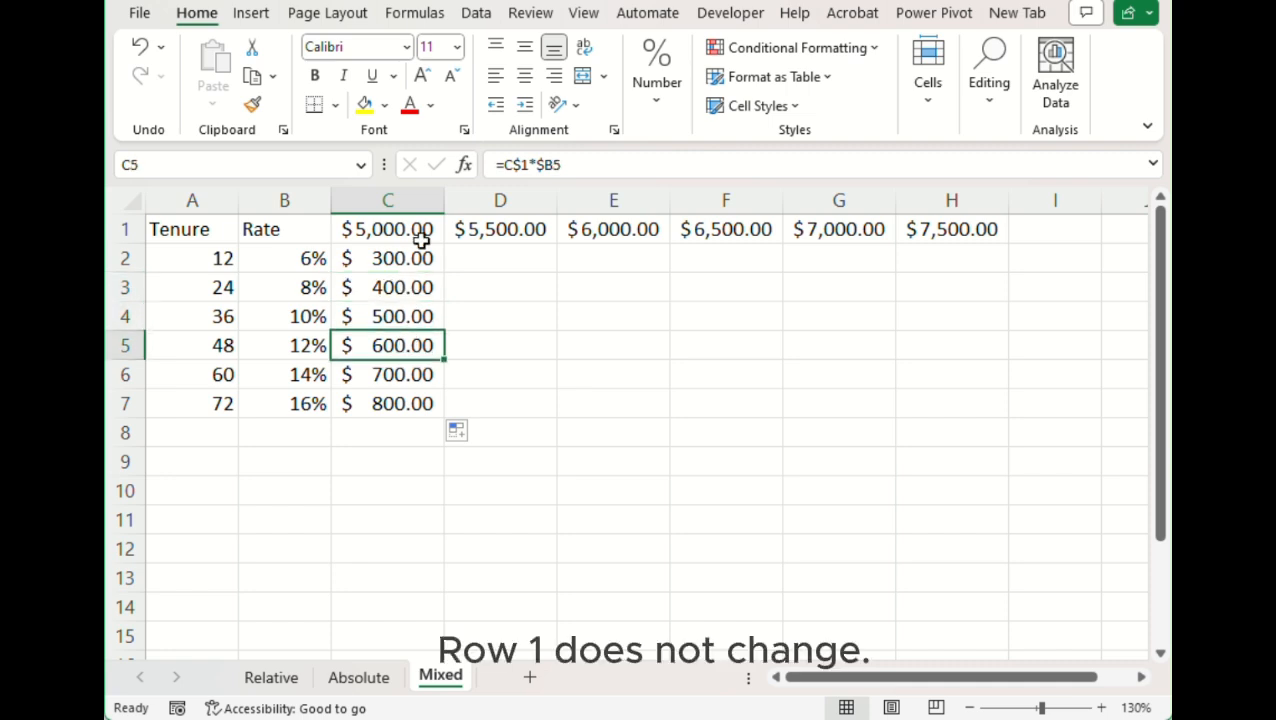
click(399, 366)
click(405, 316)
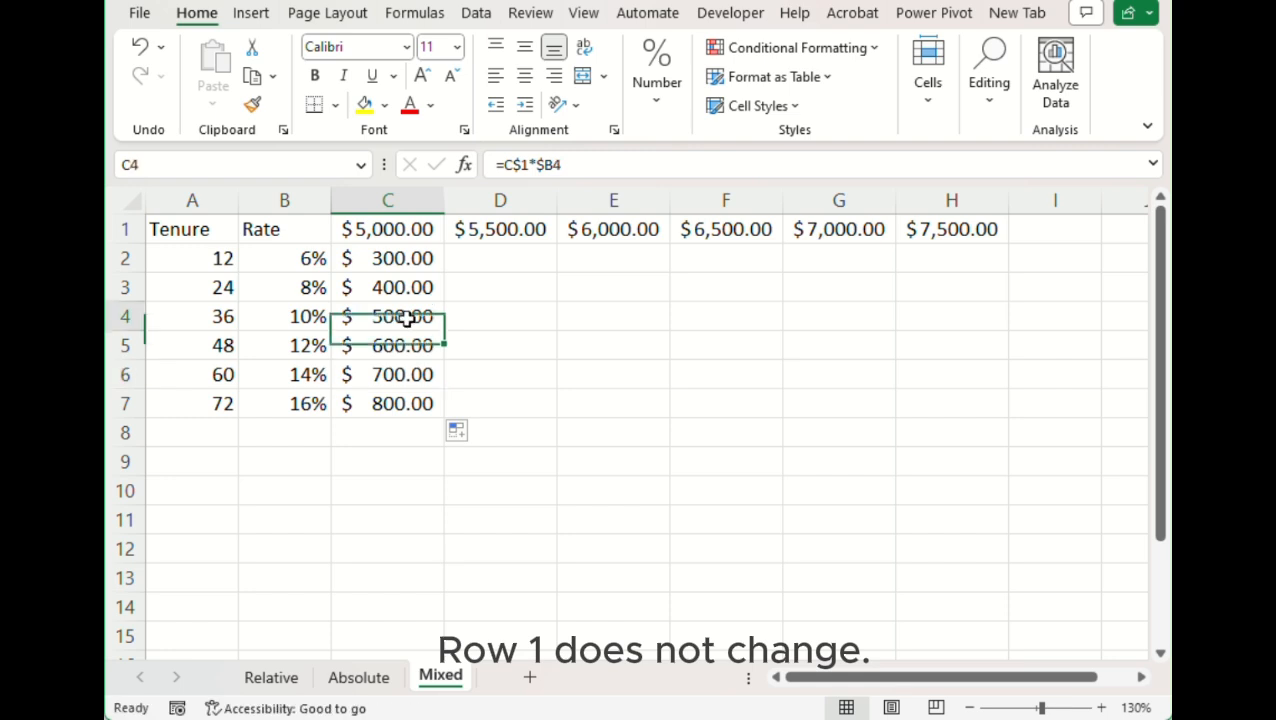
click(413, 284)
click(420, 252)
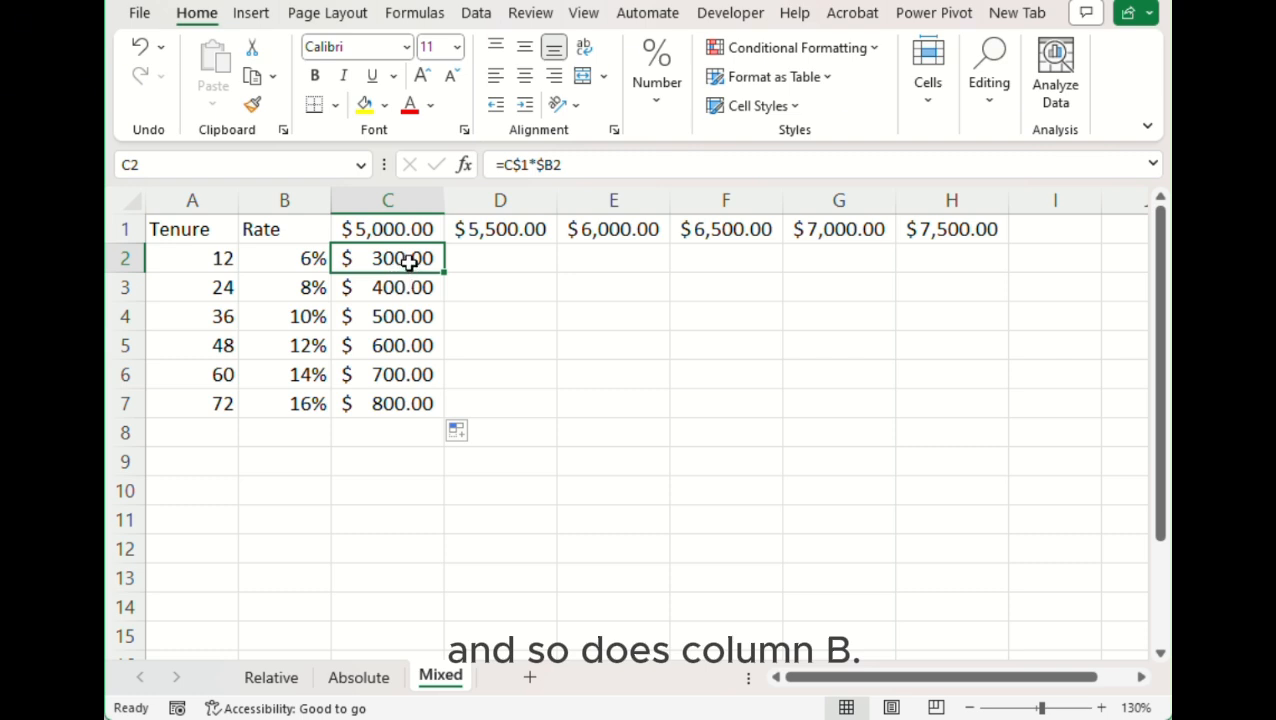
Step: Extend the formulas from C2:C7 across to column H and compare the references in C2 and D2
drag(409, 265, 1015, 424)
click(488, 259)
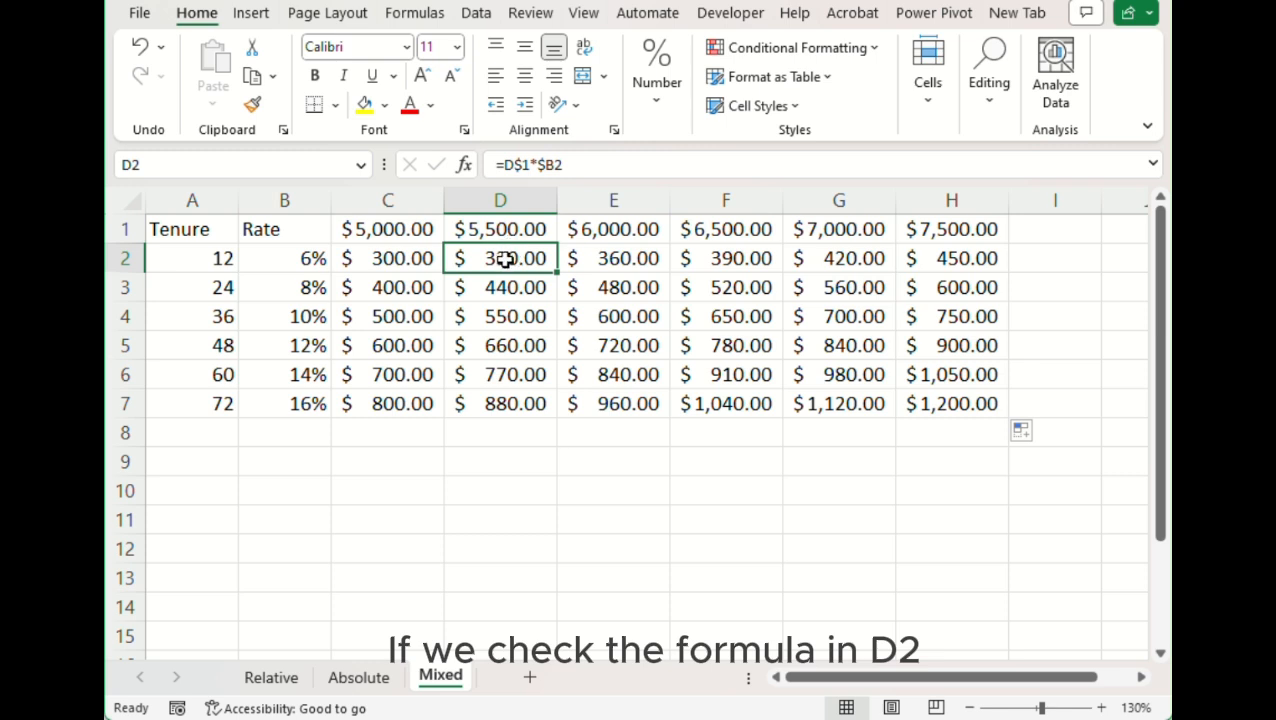
click(394, 261)
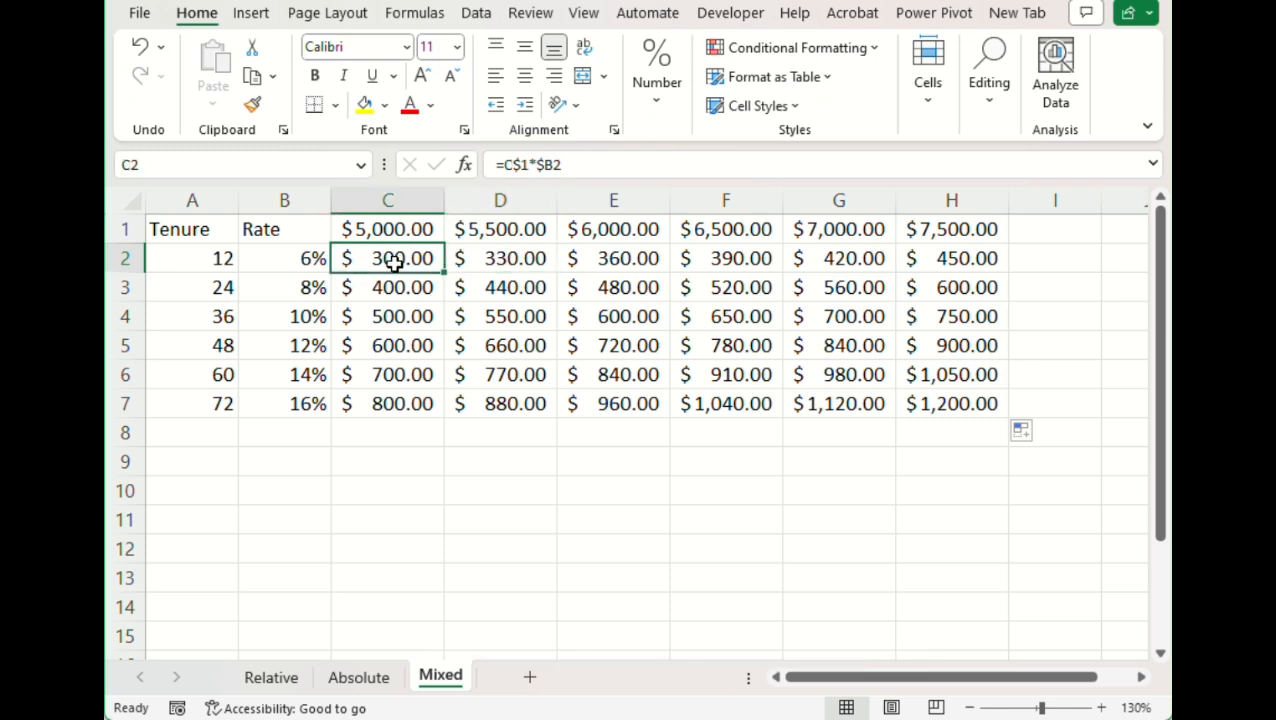
click(490, 259)
click(419, 268)
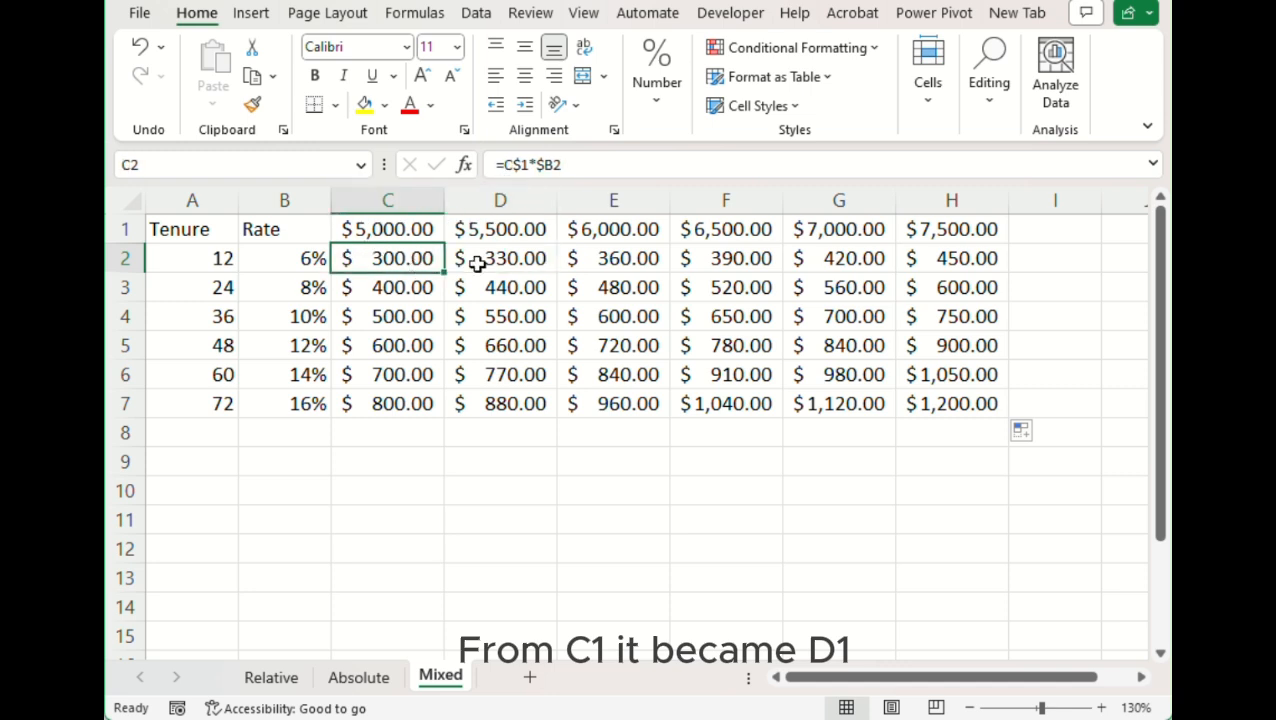
Step: Compare the formulas in C2 and D2 repeatedly, checking how the row 1 amount and column B rate references behave across columns
click(478, 262)
click(418, 262)
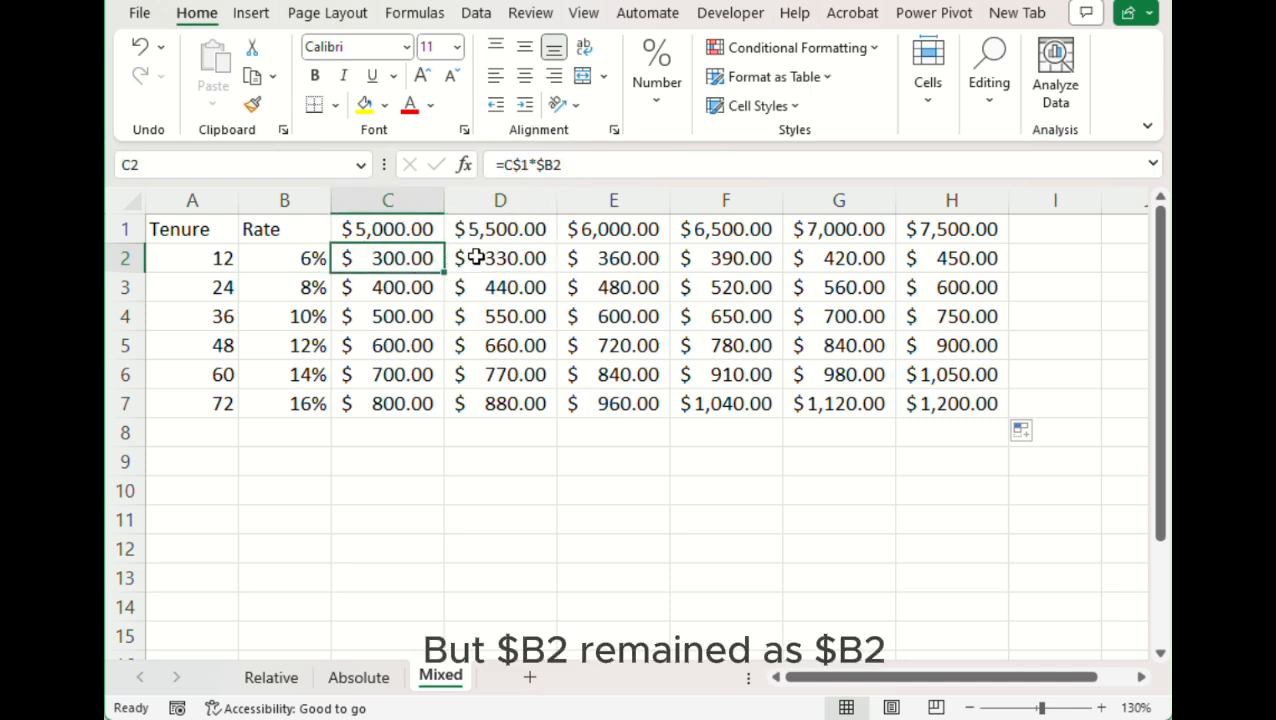
click(490, 257)
click(421, 257)
click(520, 257)
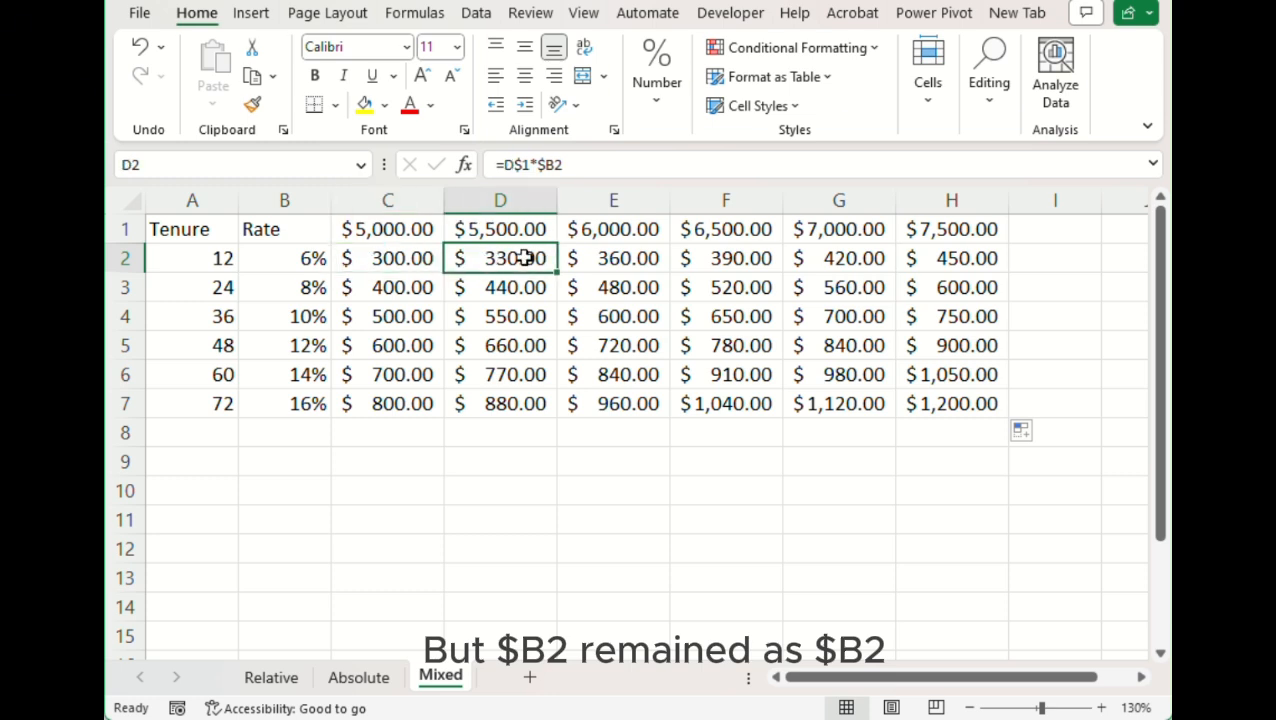
click(429, 258)
click(500, 257)
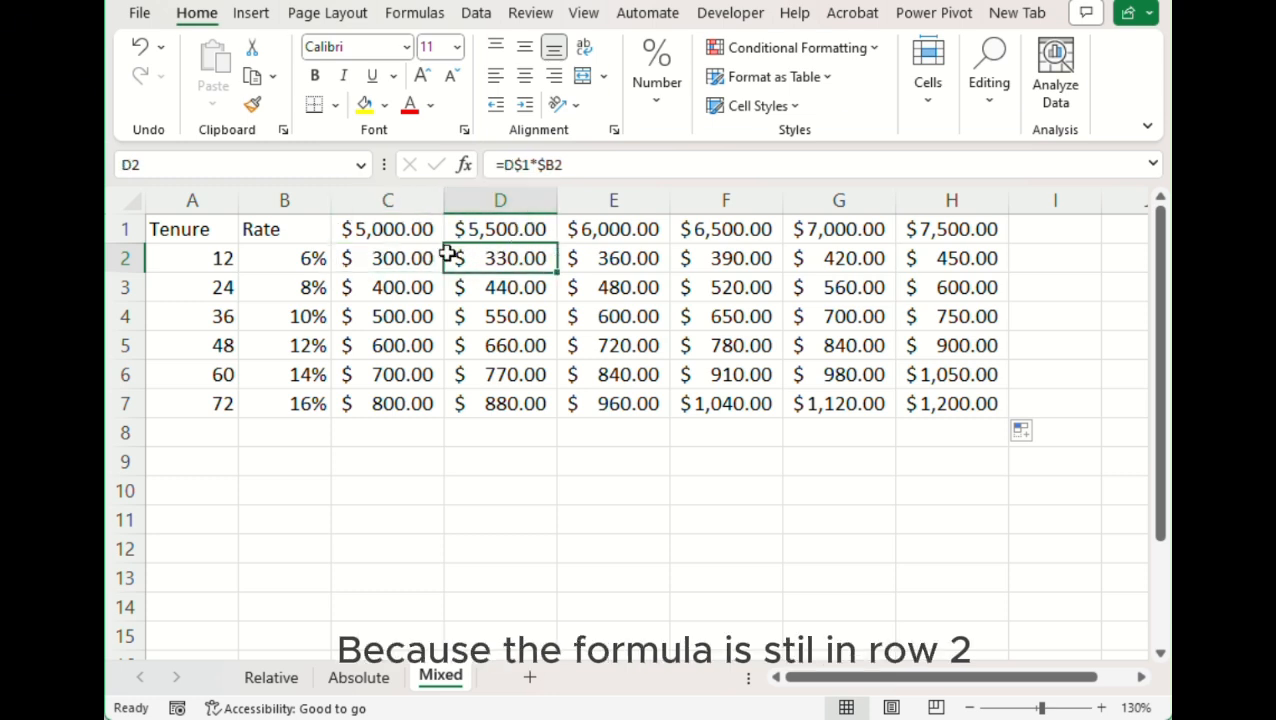
click(410, 257)
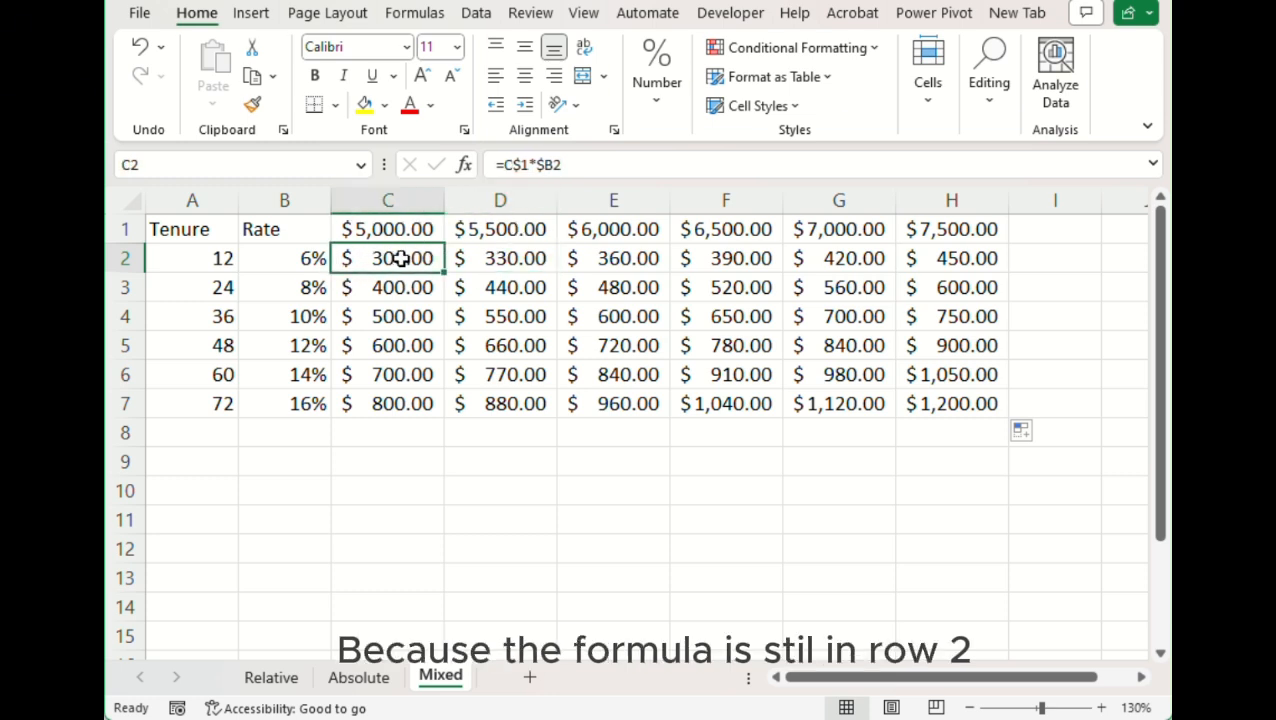
click(513, 259)
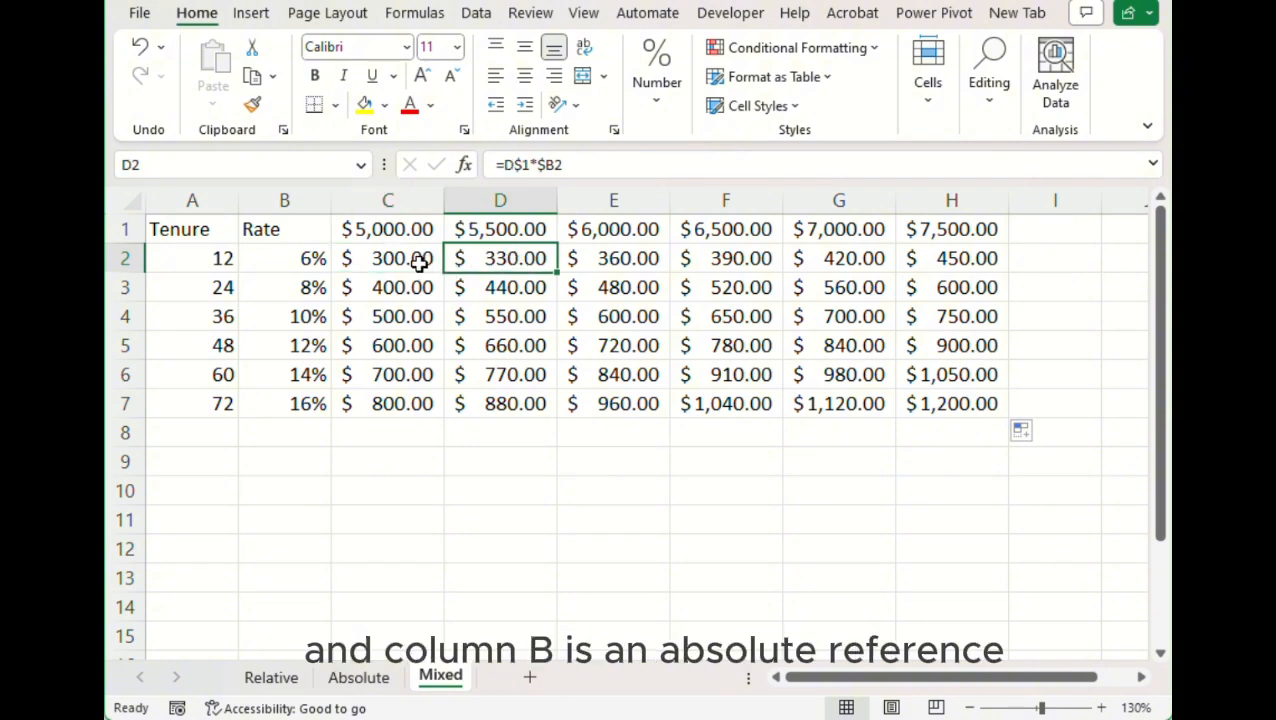
click(419, 259)
Step: Examine the filled formulas in column D at D2, D3, D4 and D6, checking the row 1 and column B references
click(494, 258)
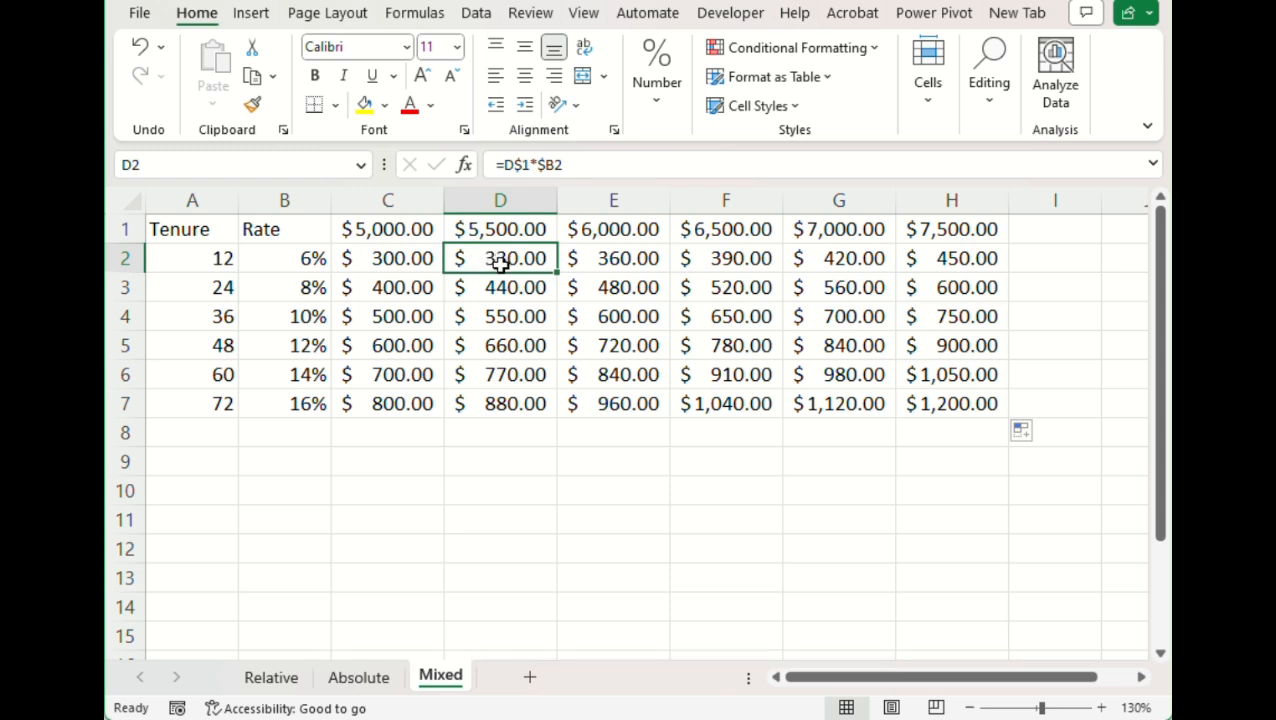
click(503, 287)
click(505, 318)
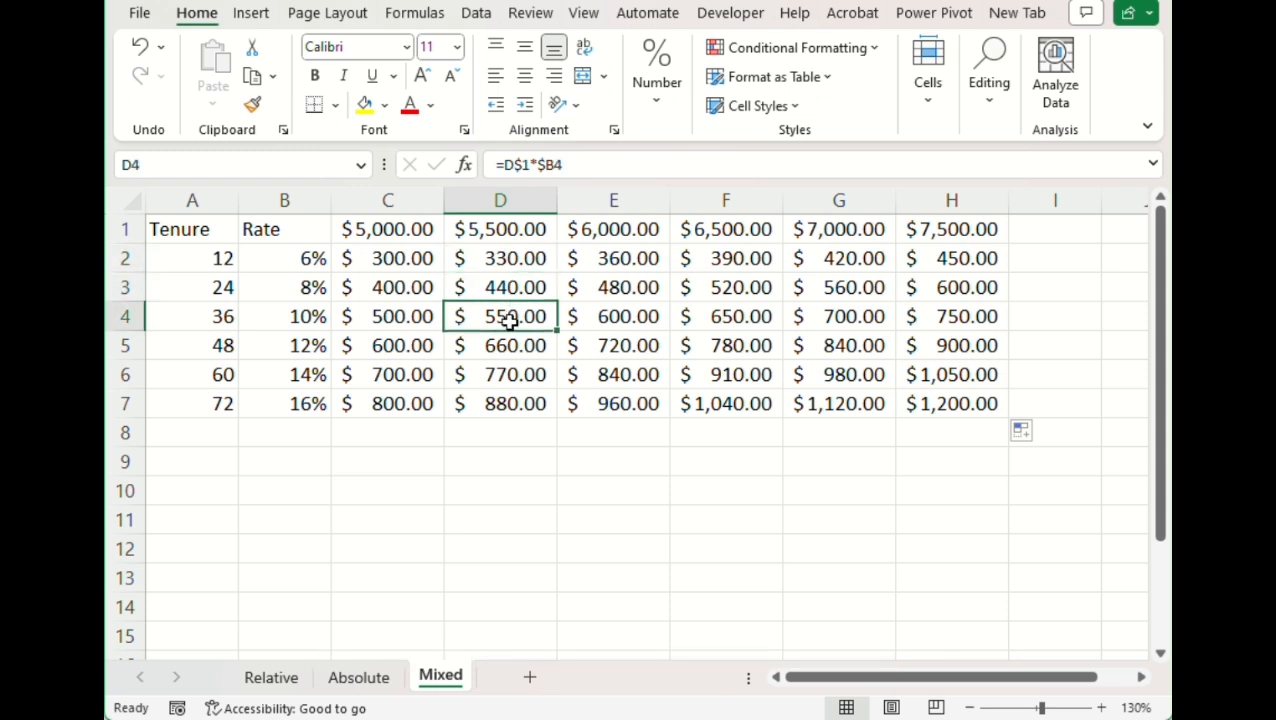
click(509, 377)
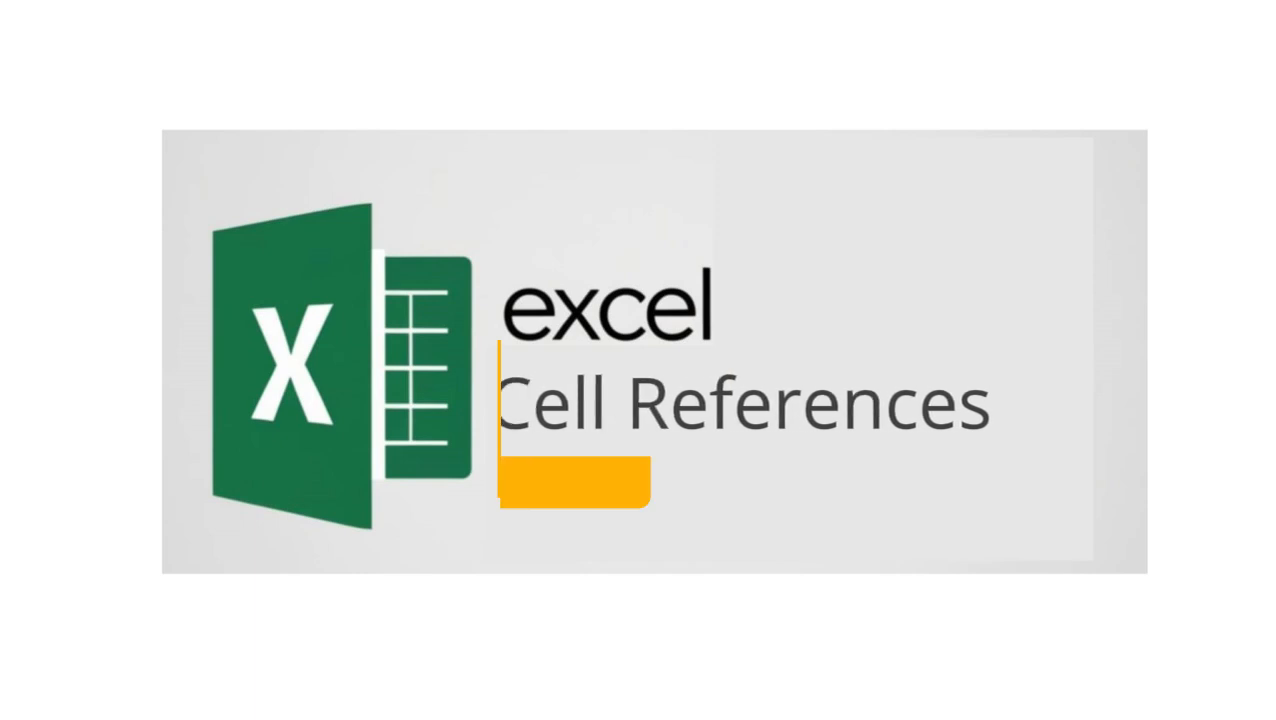